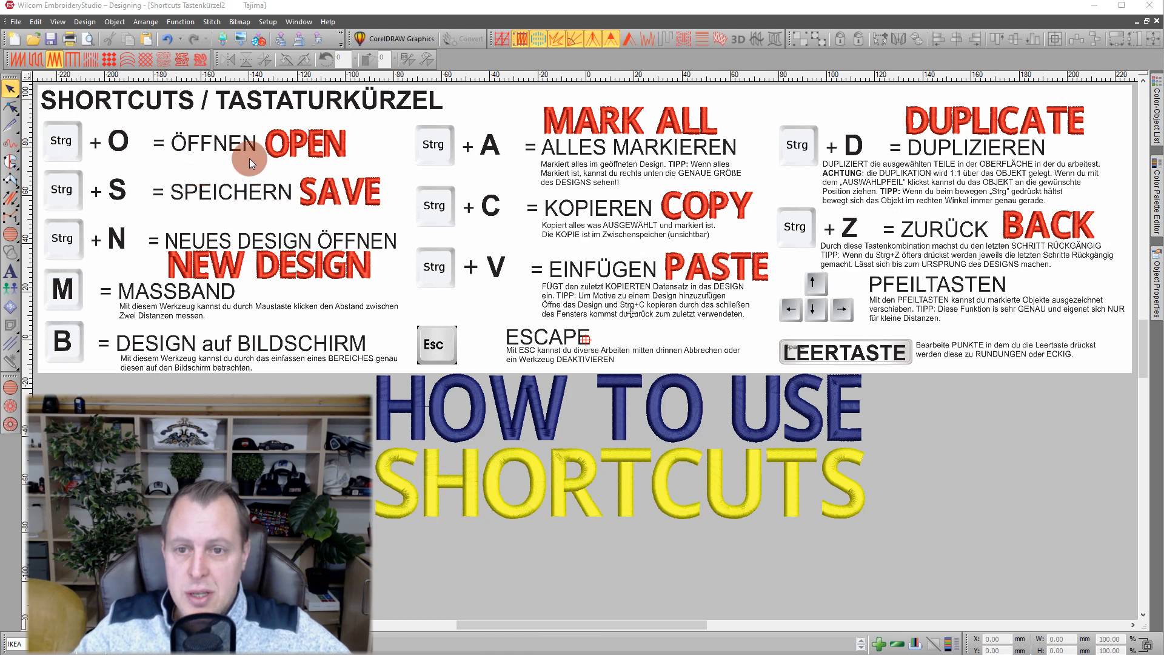
- Bring up the dialog for opening a design and dismiss it without opening a file
left_click(289, 157)
left_click(908, 431)
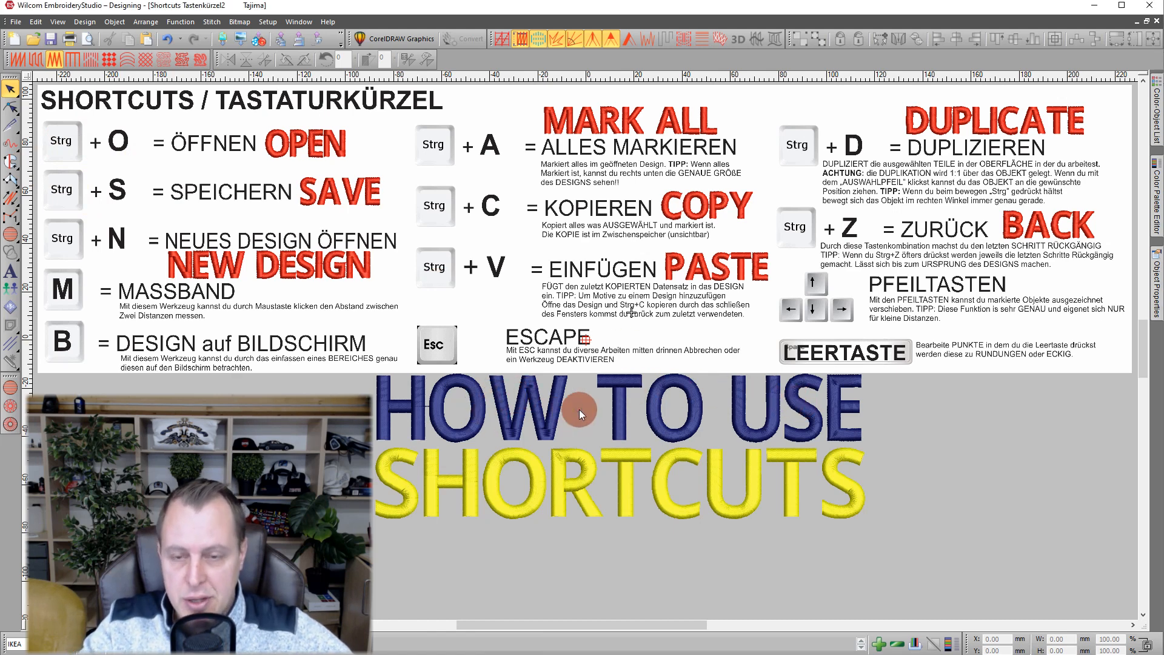
key("ctrl+o")
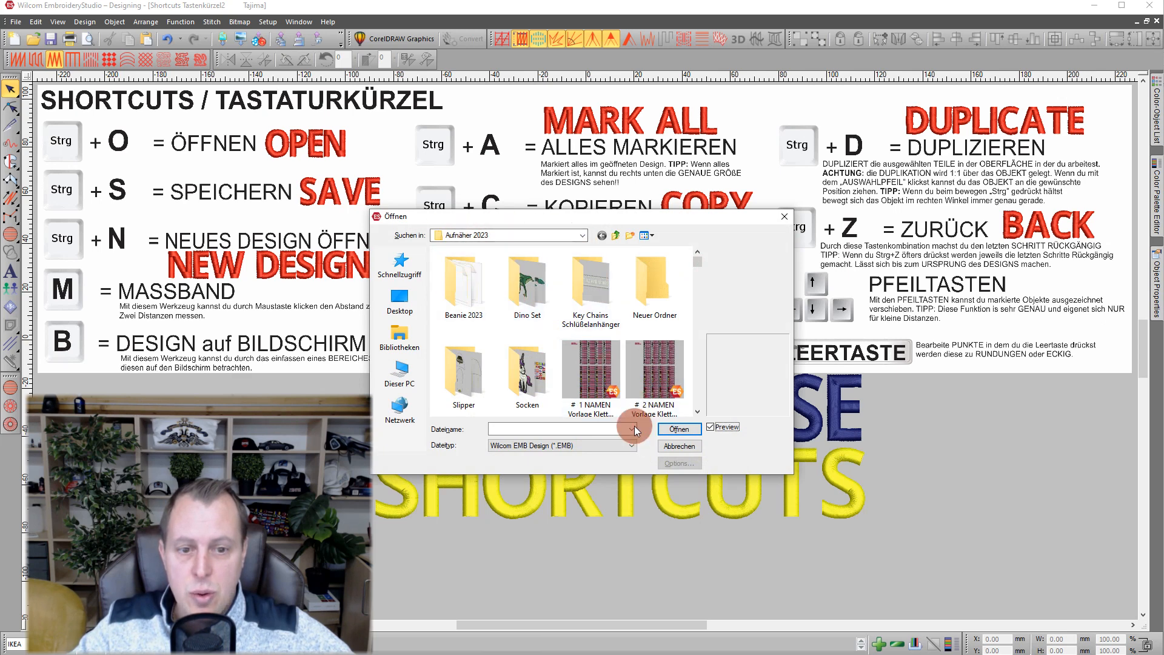
left_click(680, 445)
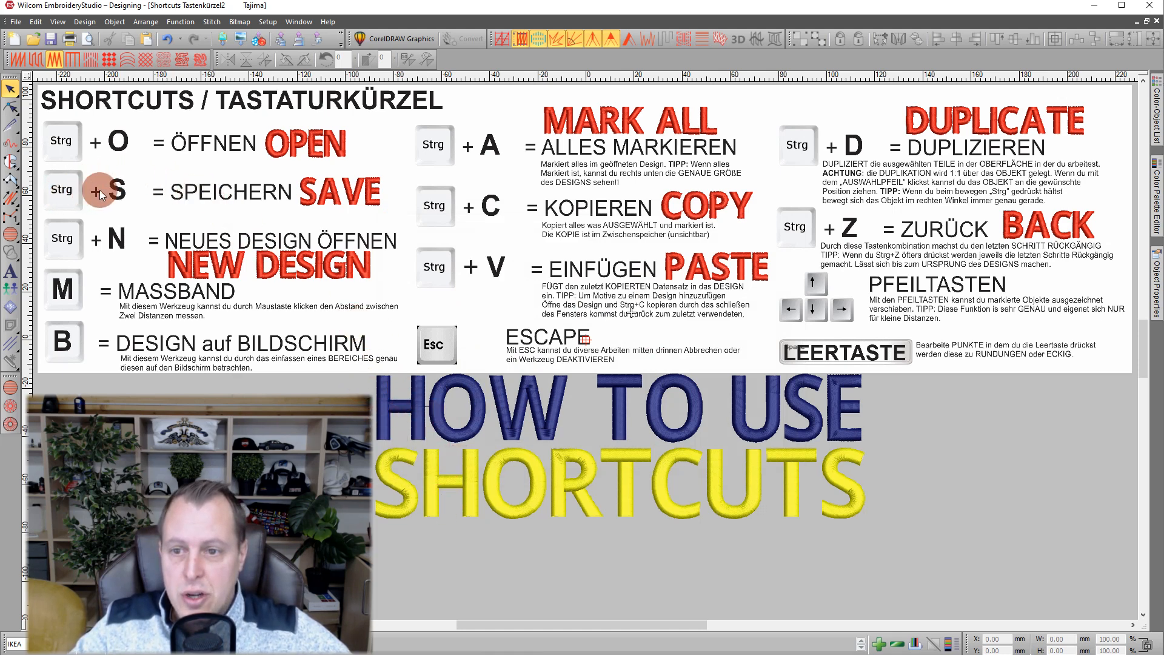
- Review the Save As dialog for the shortcuts design and the File commands without saving anything
left_click(475, 416)
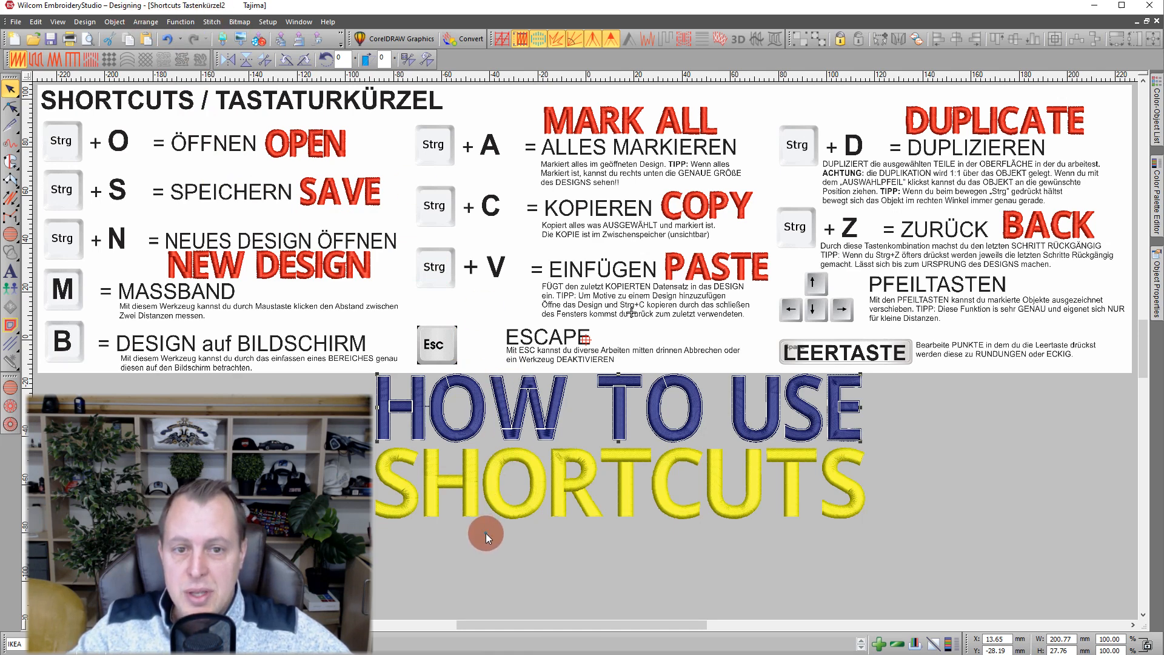
key("Escape")
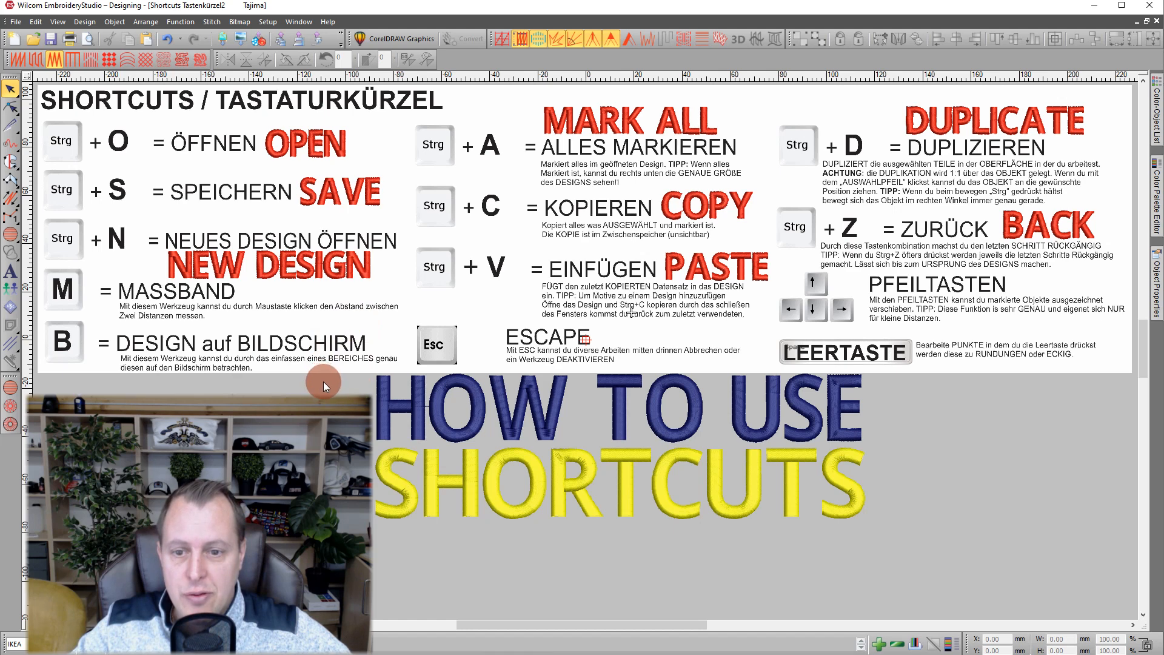
key("alt+f")
key("a")
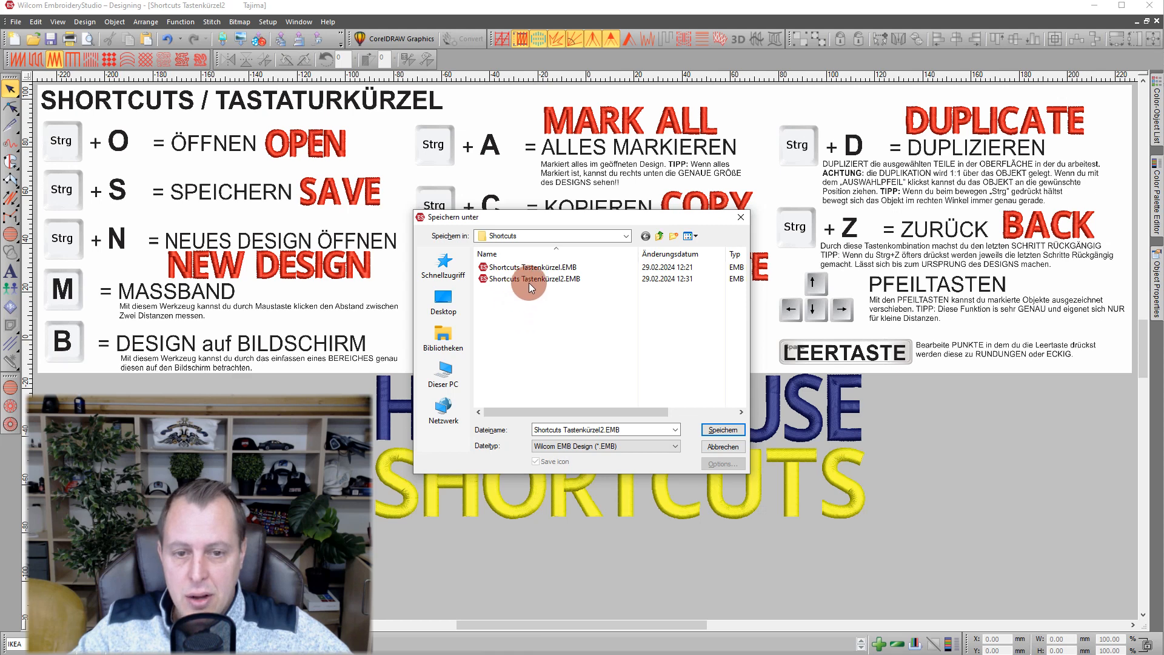
left_click(723, 446)
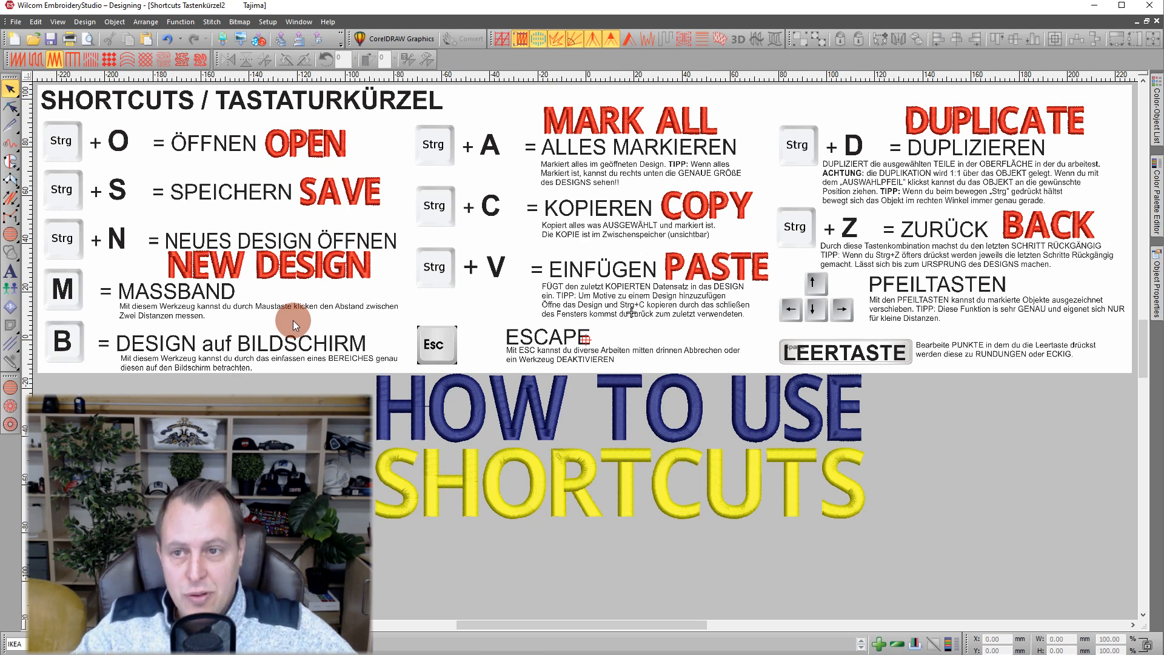
left_click(16, 22)
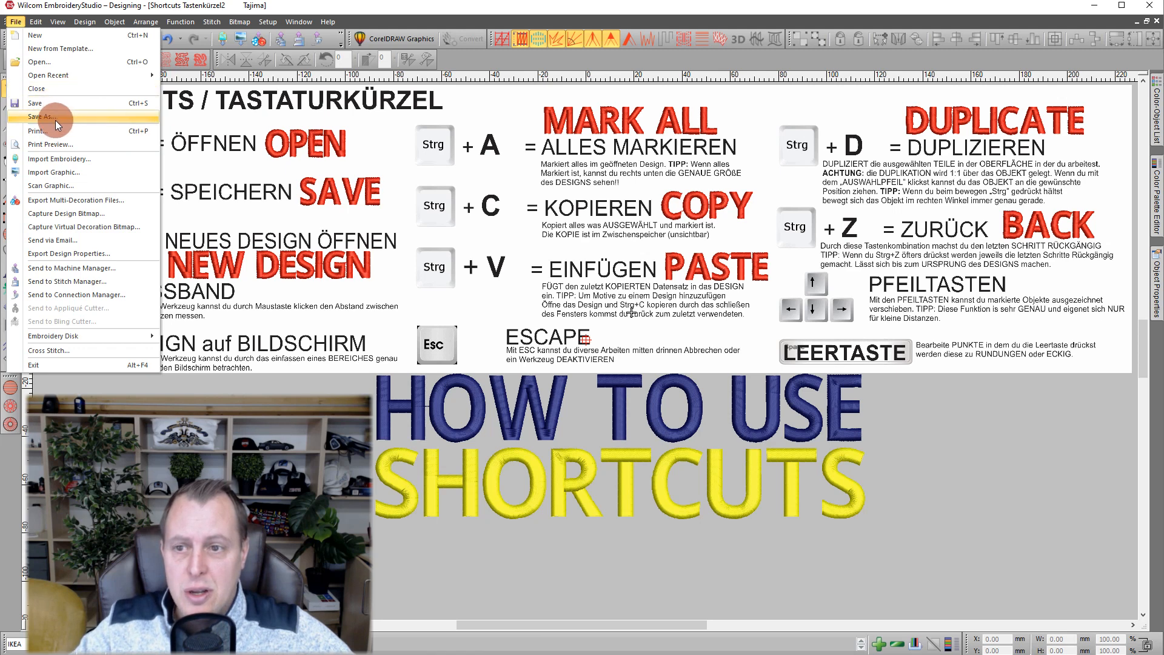
left_click(354, 381)
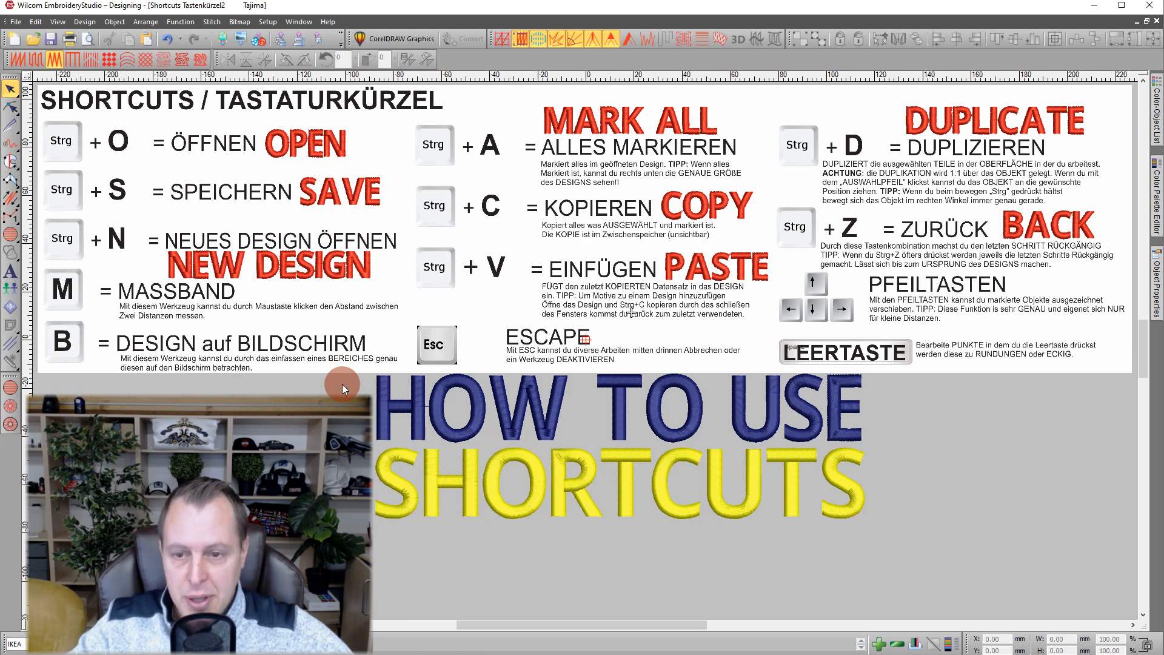
- Create a new blank design and close it again
key("ctrl+n")
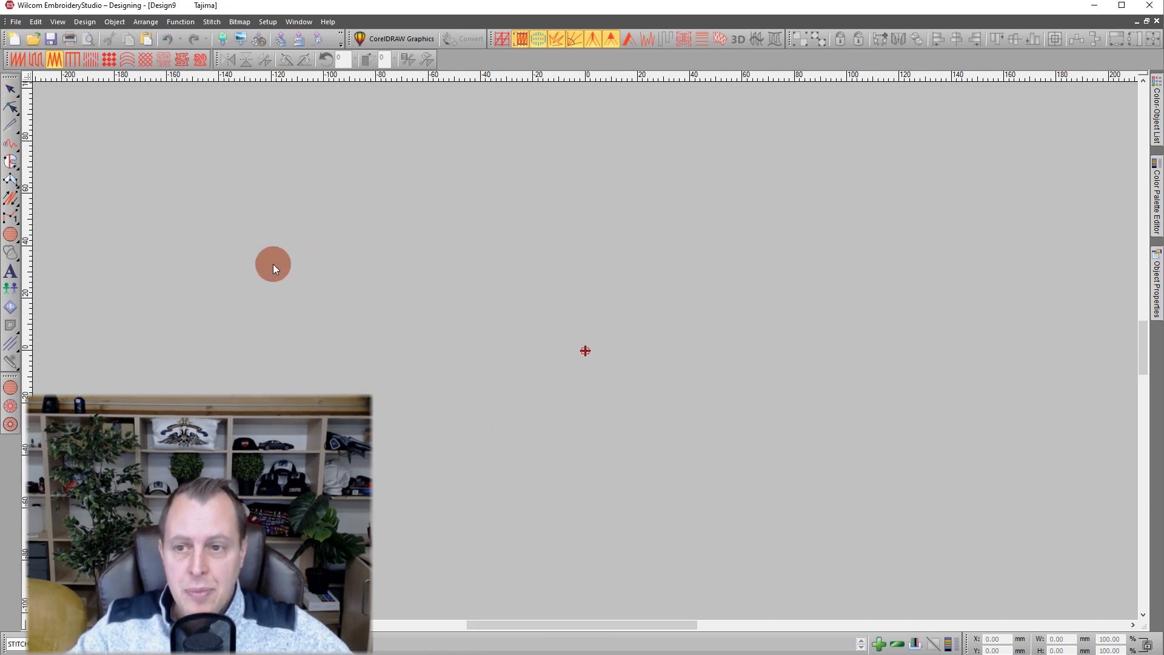
left_click(1157, 22)
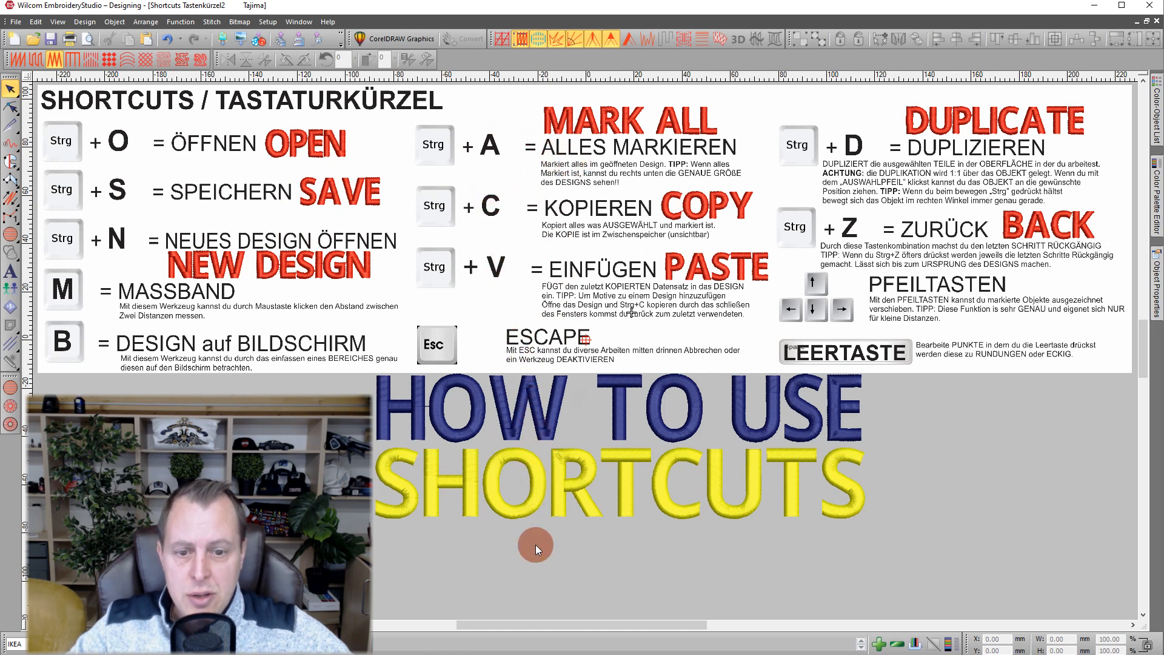
- Select the whole design to check its overall size, and inspect the blue HOW TO USE lettering before clearing the selection
key("ctrl+a")
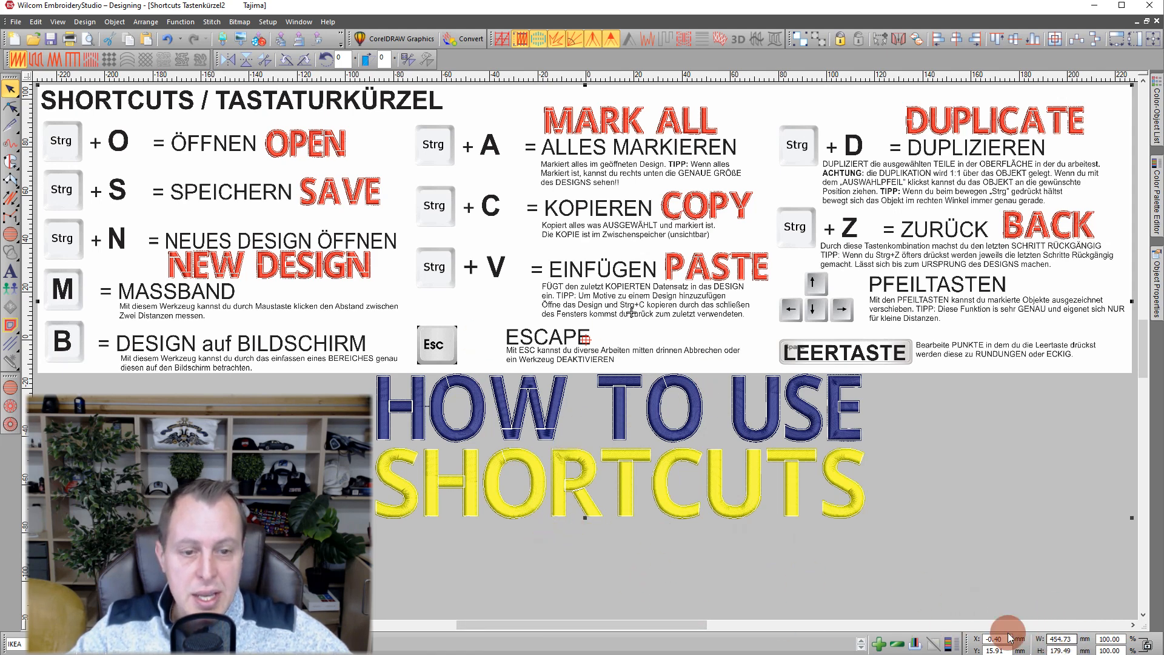
left_click(585, 569)
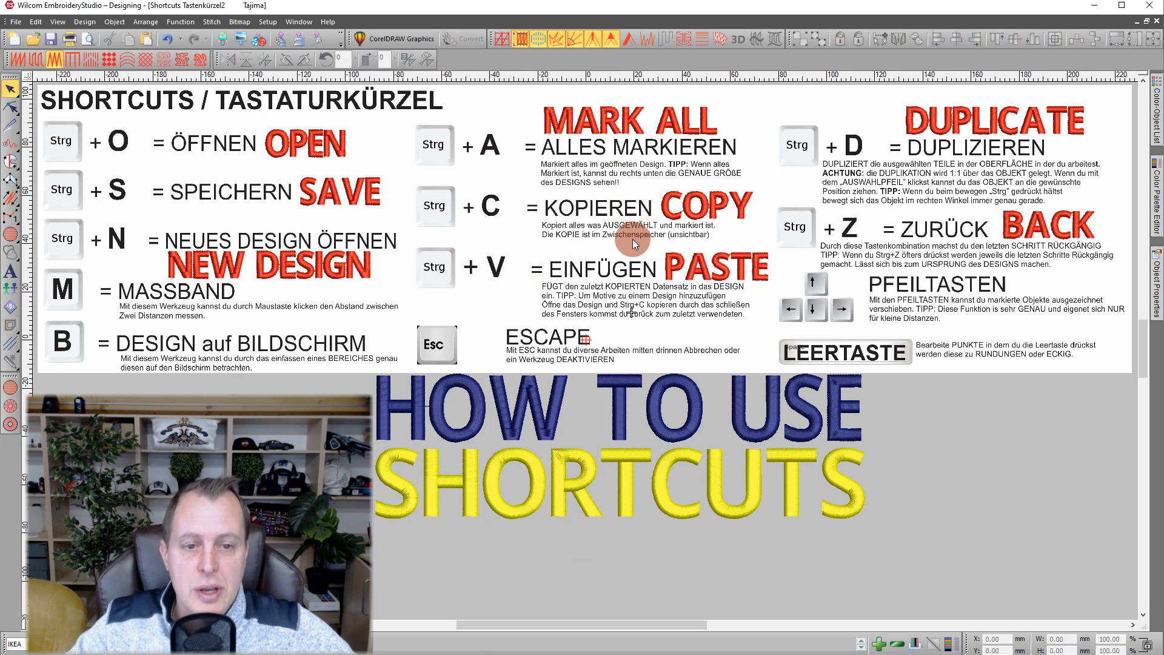
left_click(537, 418)
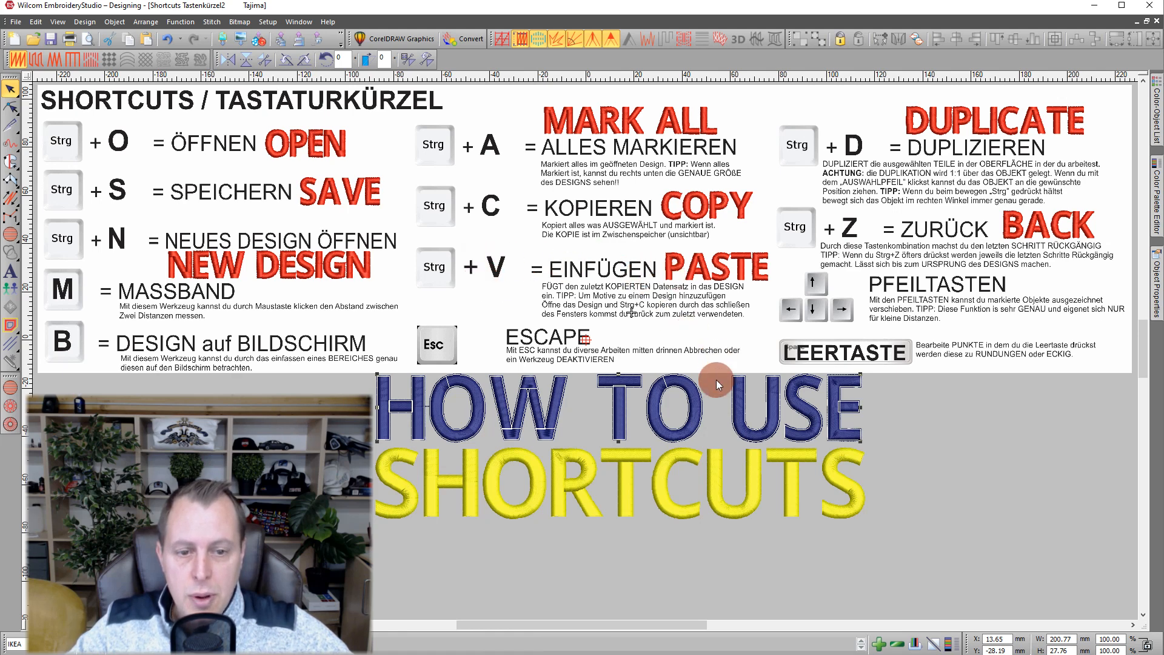
left_click(559, 548)
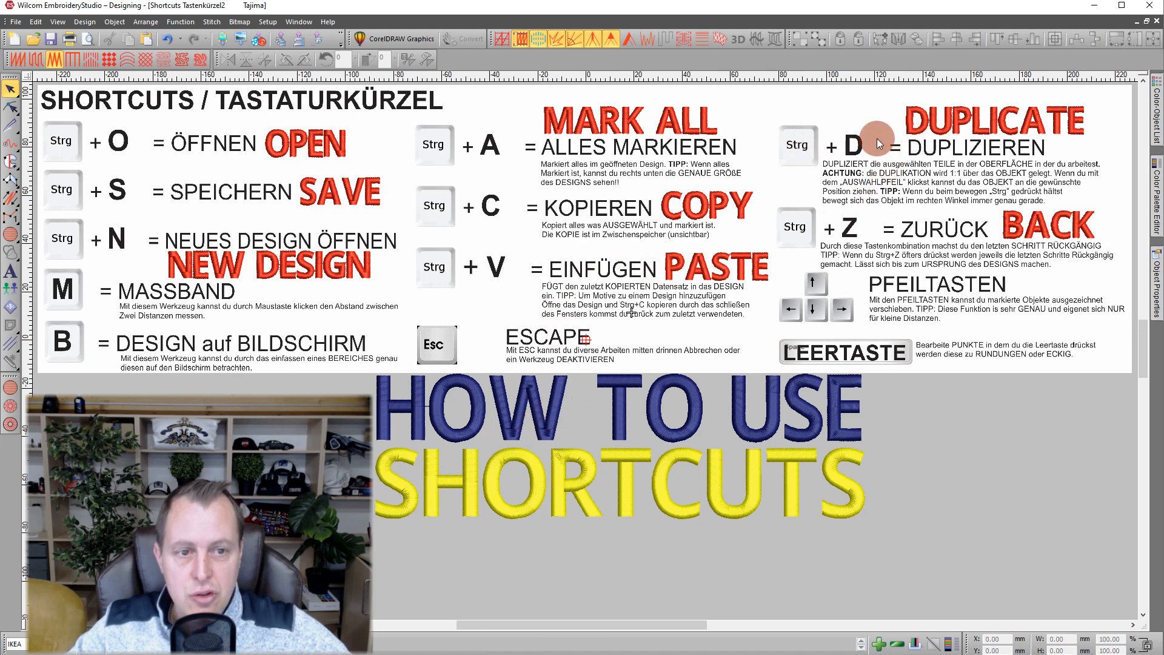
- Try duplicating the blue HOW TO USE lettering and moving the copy slightly downward, and undo it
left_click(541, 433)
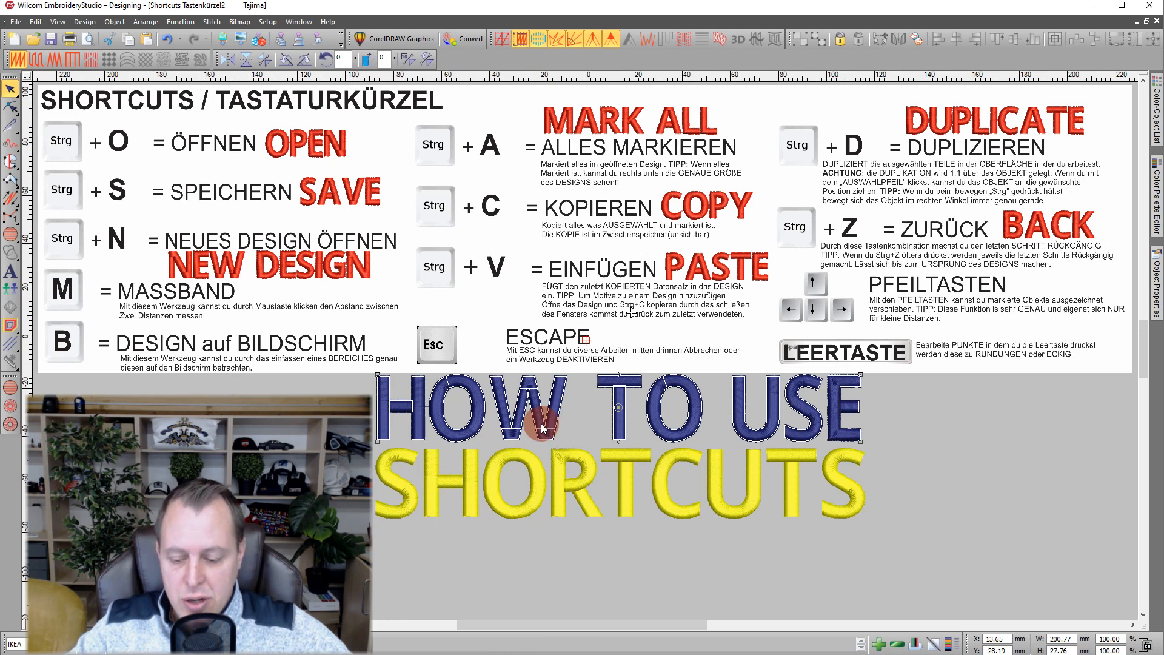
key("ctrl+d")
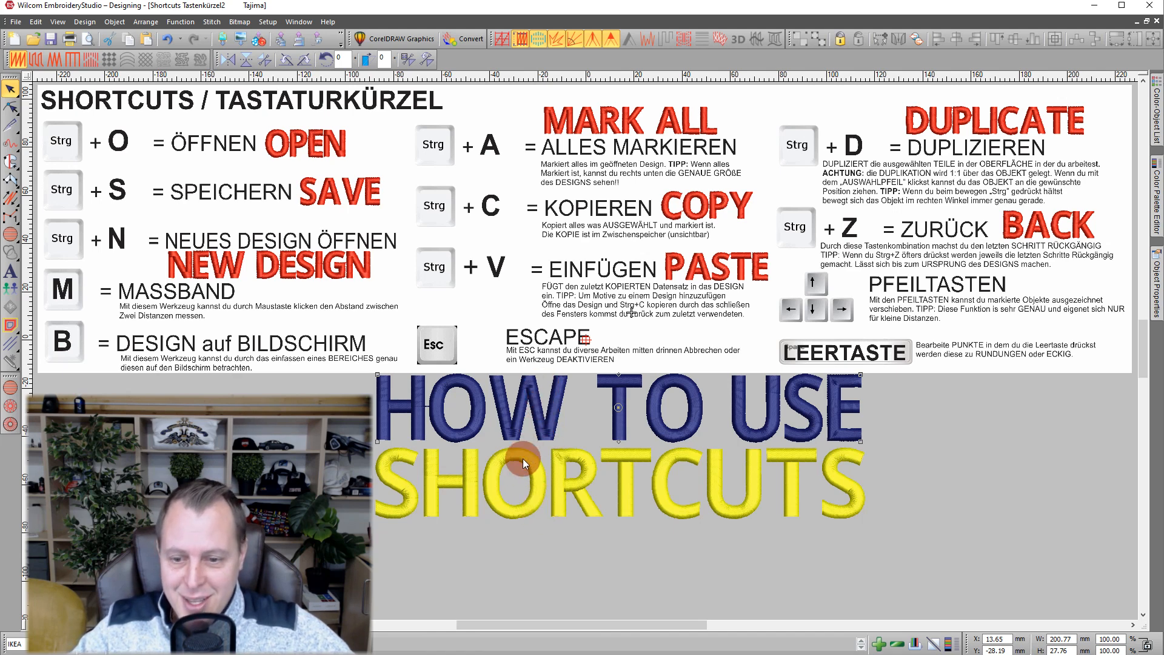
key("ctrl+d")
left_click_drag(540, 417, 545, 442)
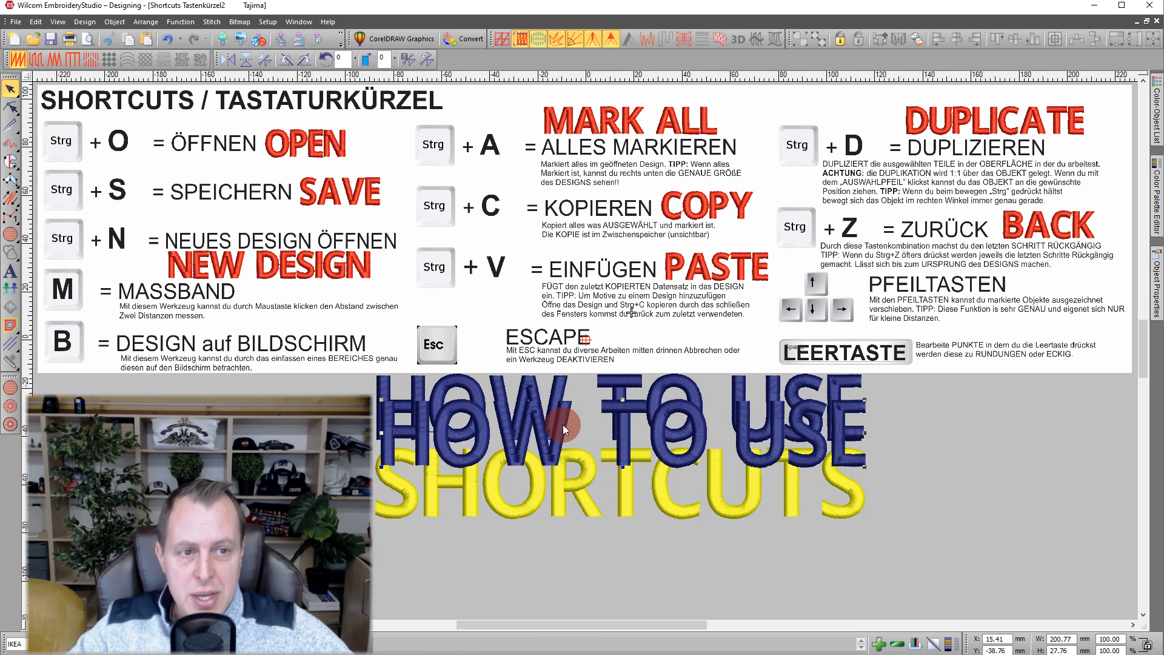
key("ctrl+z")
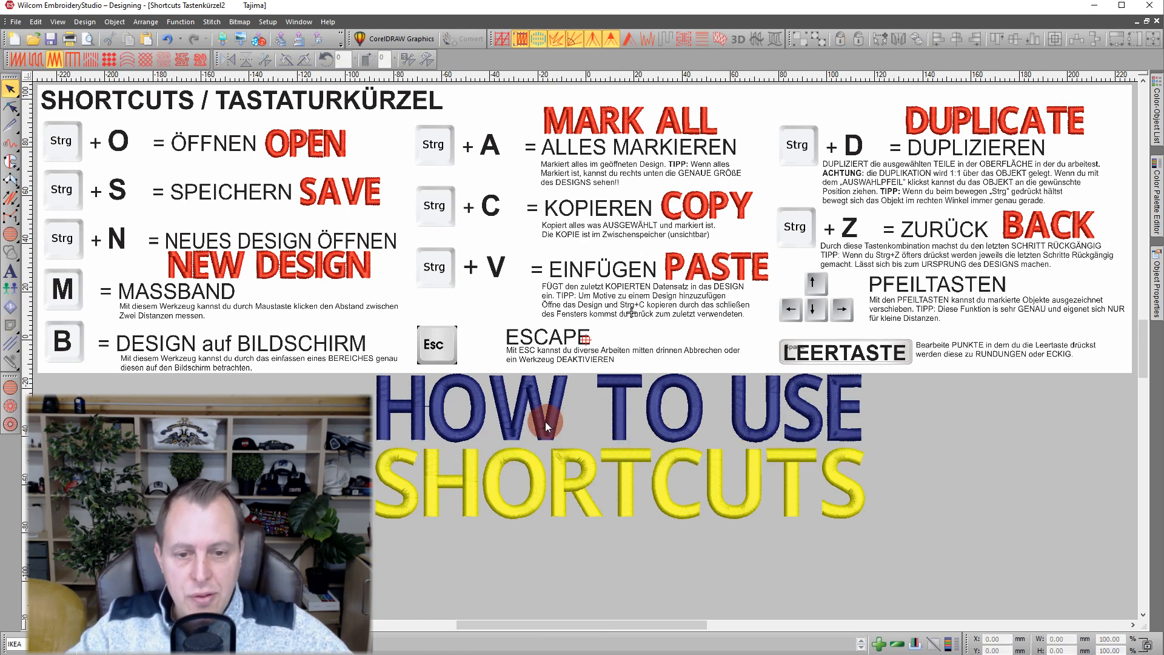
- Try placing a copy of the blue HOW TO USE lettering over the yellow SHORTCUTS lettering, and undo it
left_click(547, 429)
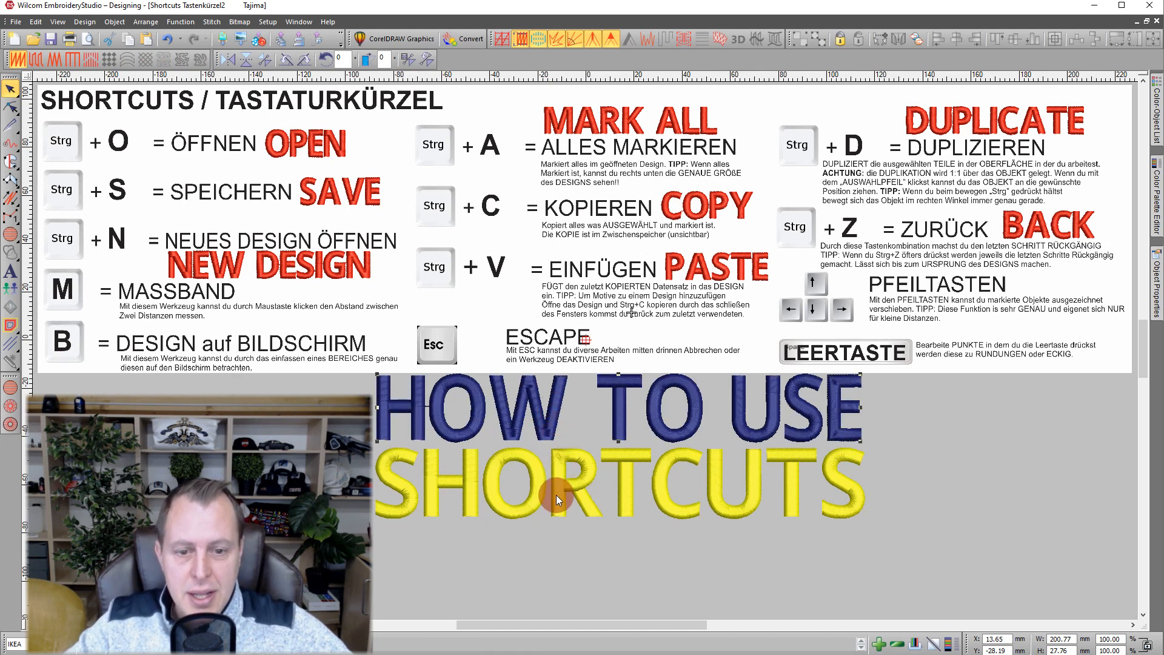
left_click(561, 569)
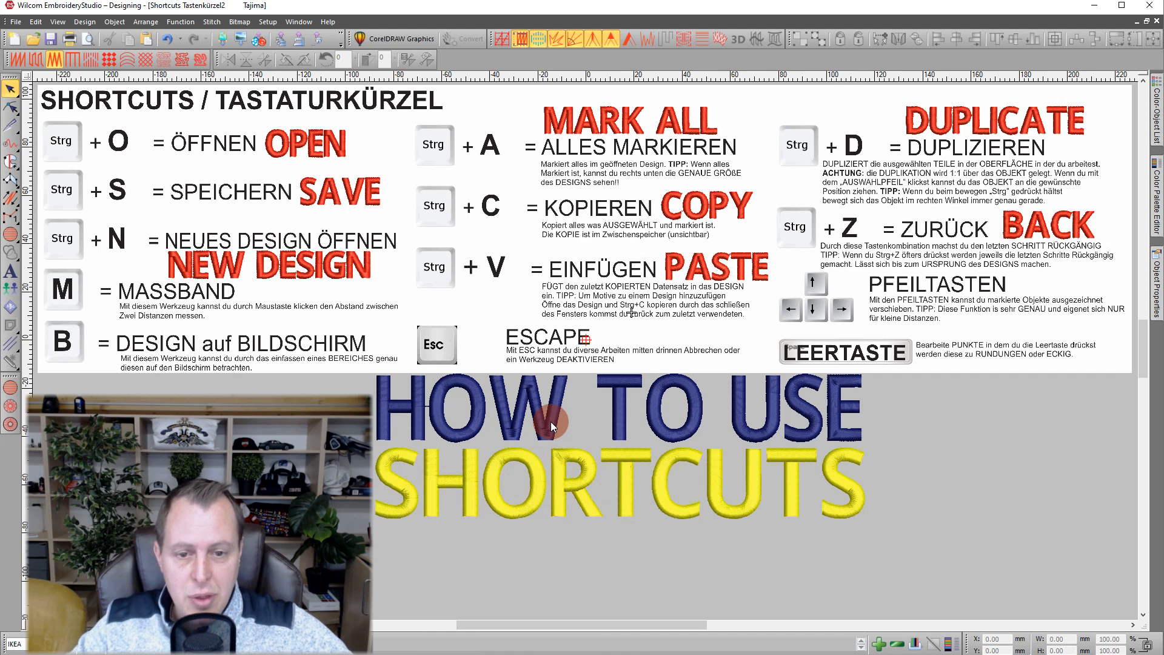
left_click_drag(549, 422, 551, 492)
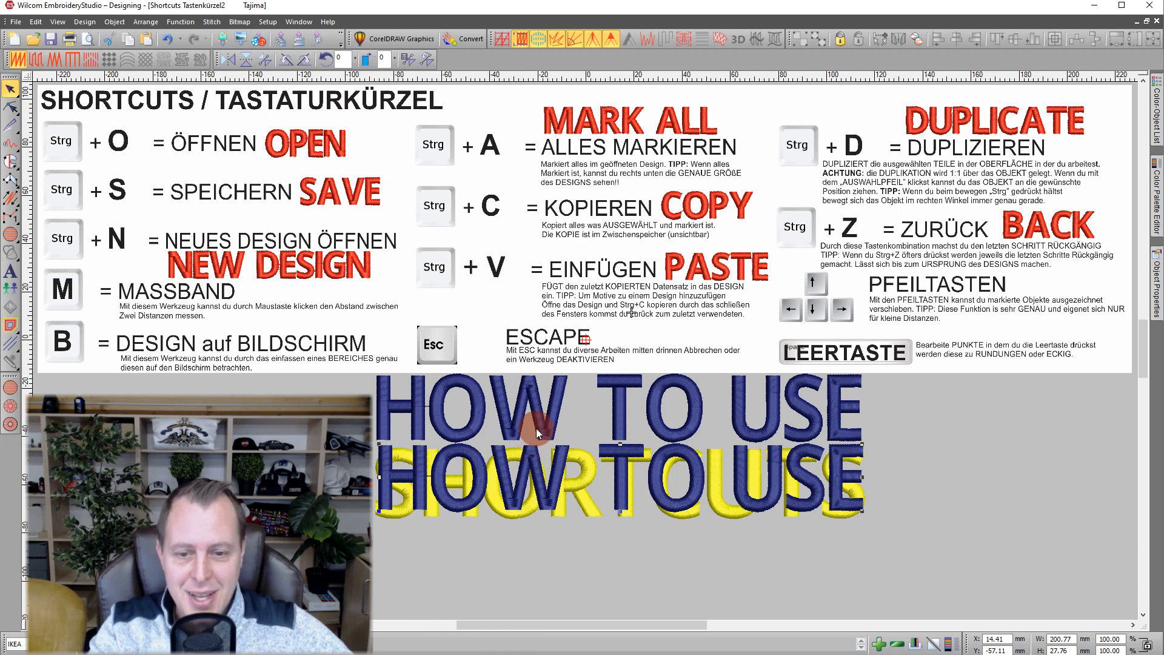
key("ctrl+z")
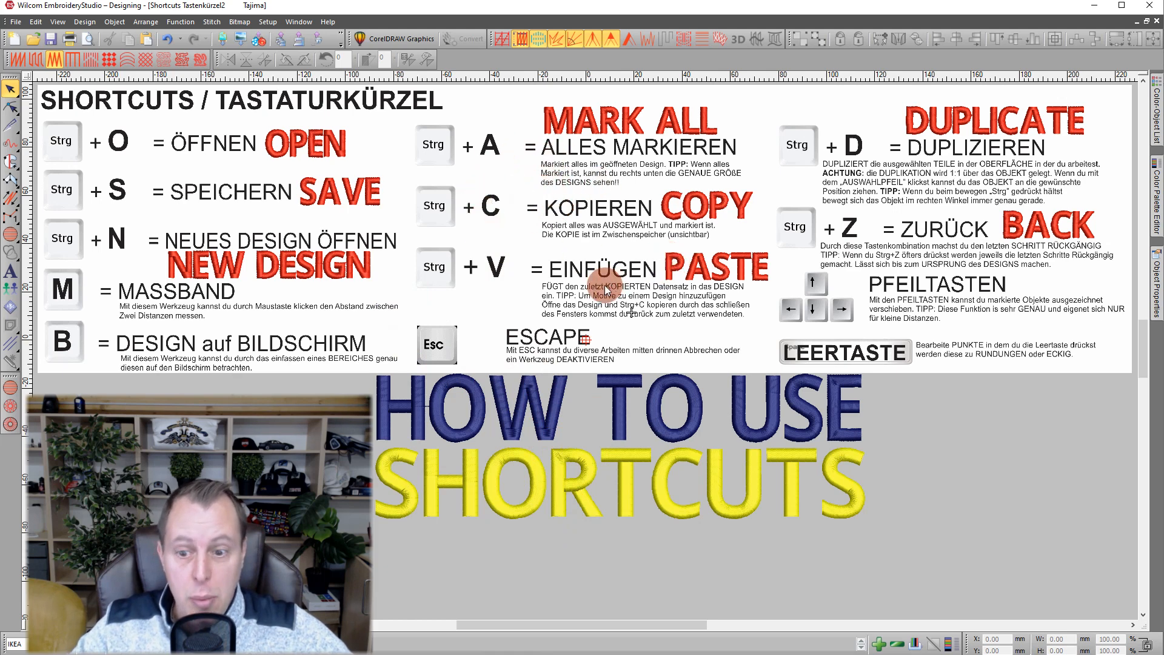
- Copy the blue HOW TO USE lettering into a new design and move it up to the design origin
left_click(533, 405)
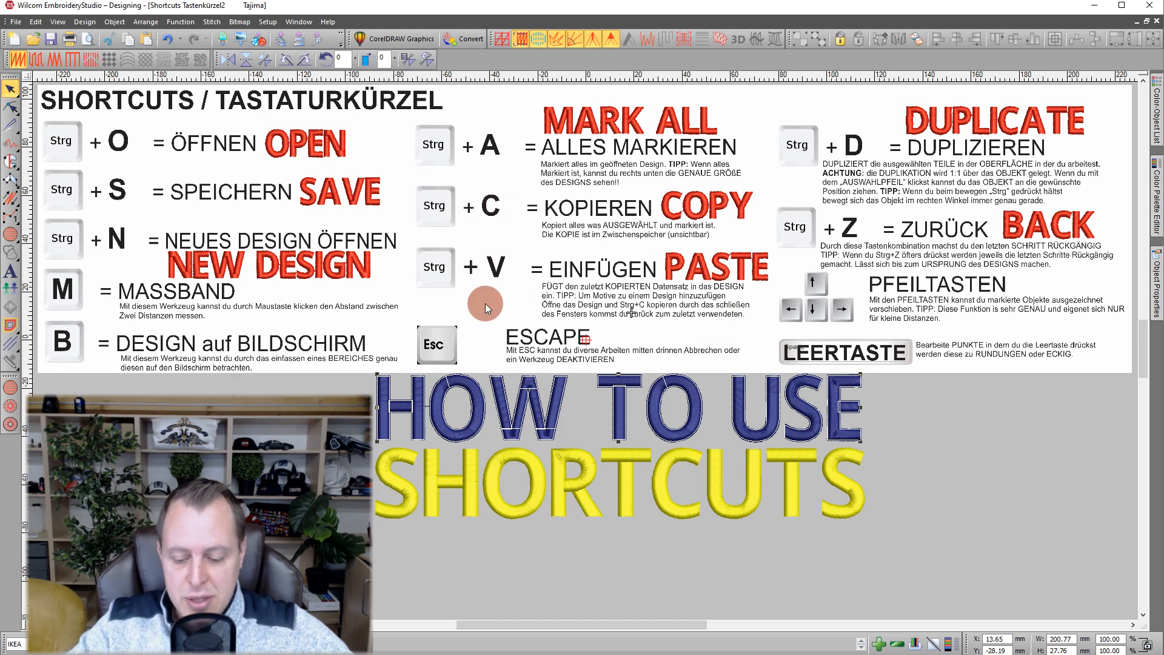
key("ctrl+n")
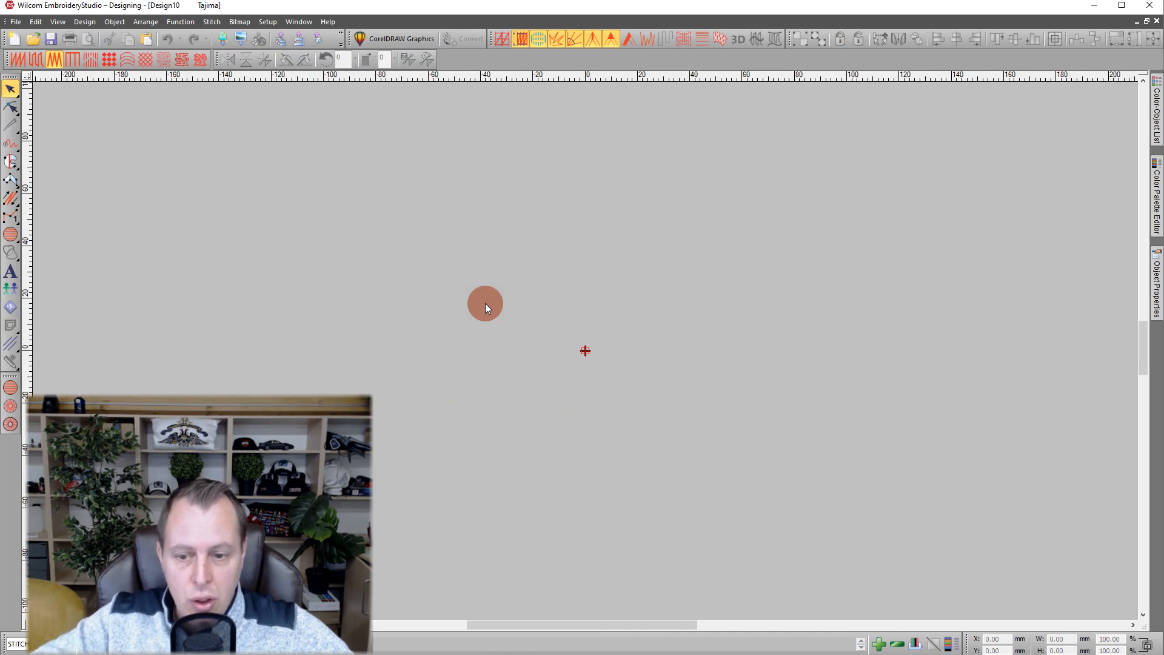
key("ctrl+v")
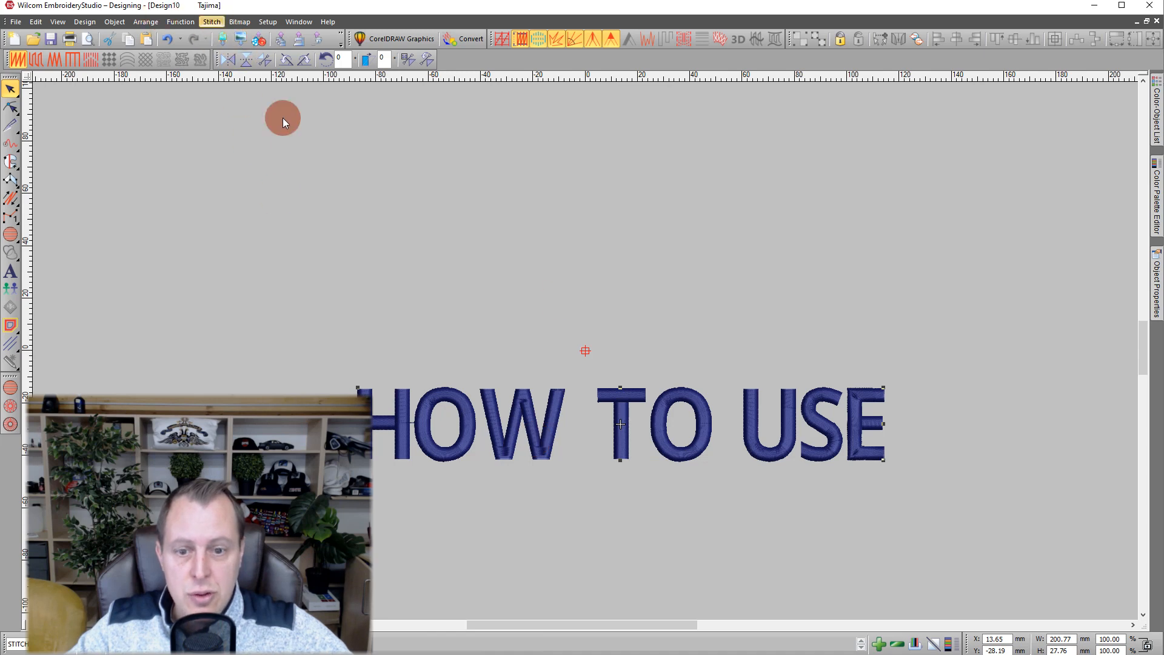
left_click_drag(541, 449, 564, 361)
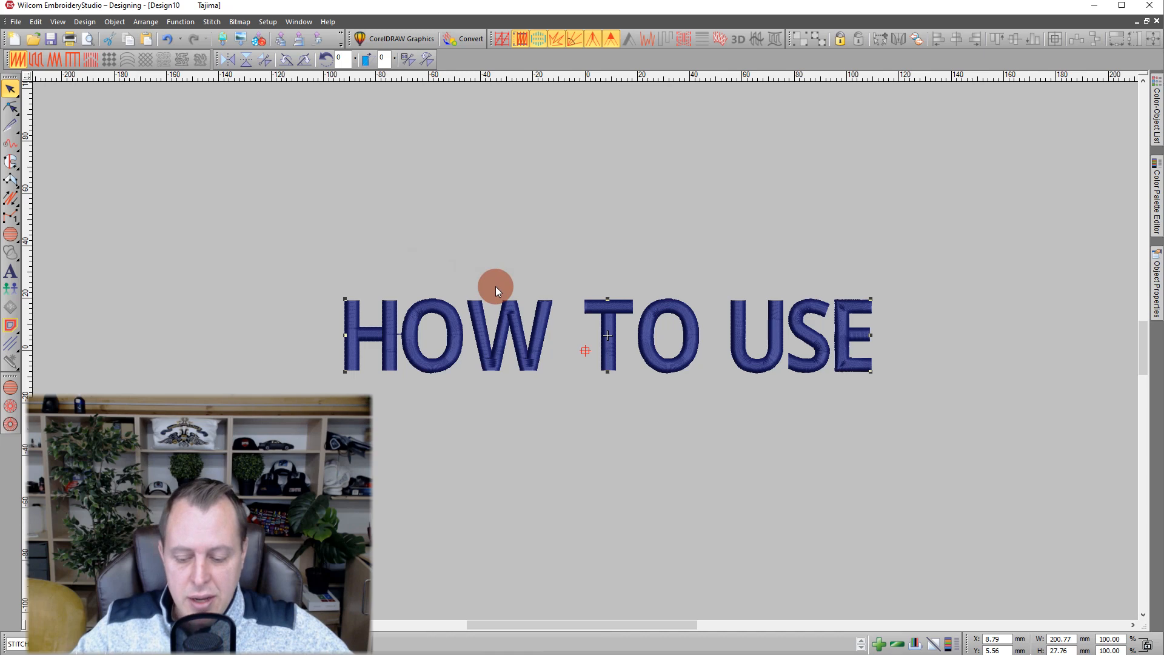
- Save the new design as Test1 in the Shortcuts folder and close it to return to the shortcuts overview design
key("alt+f")
key("a")
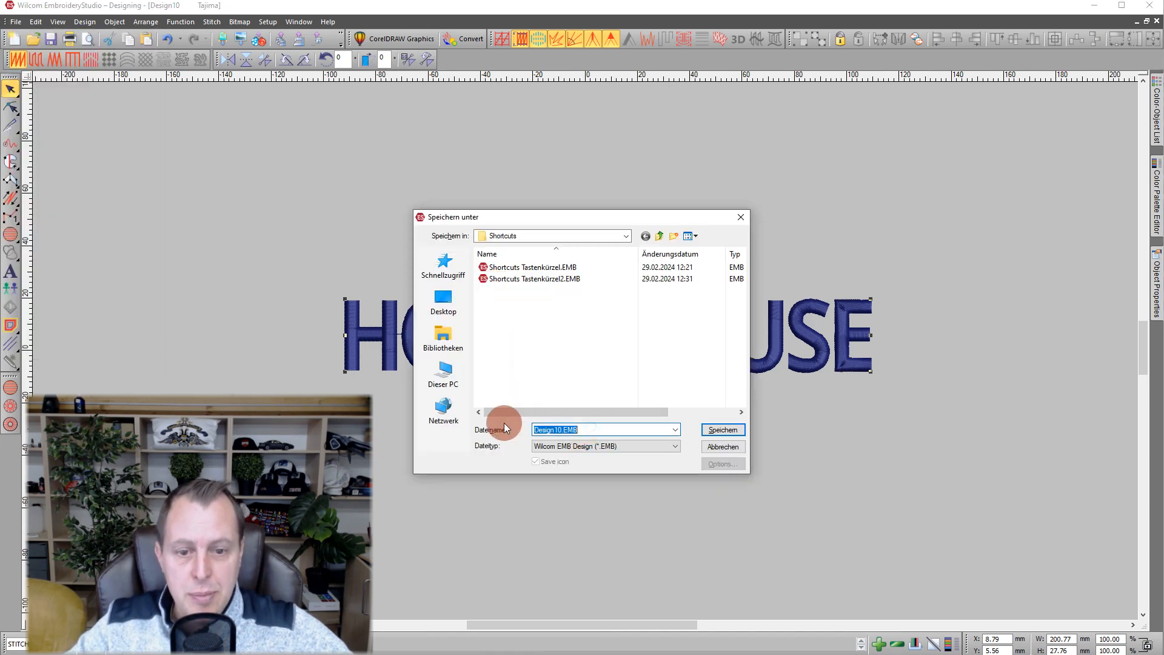
type("TEst")
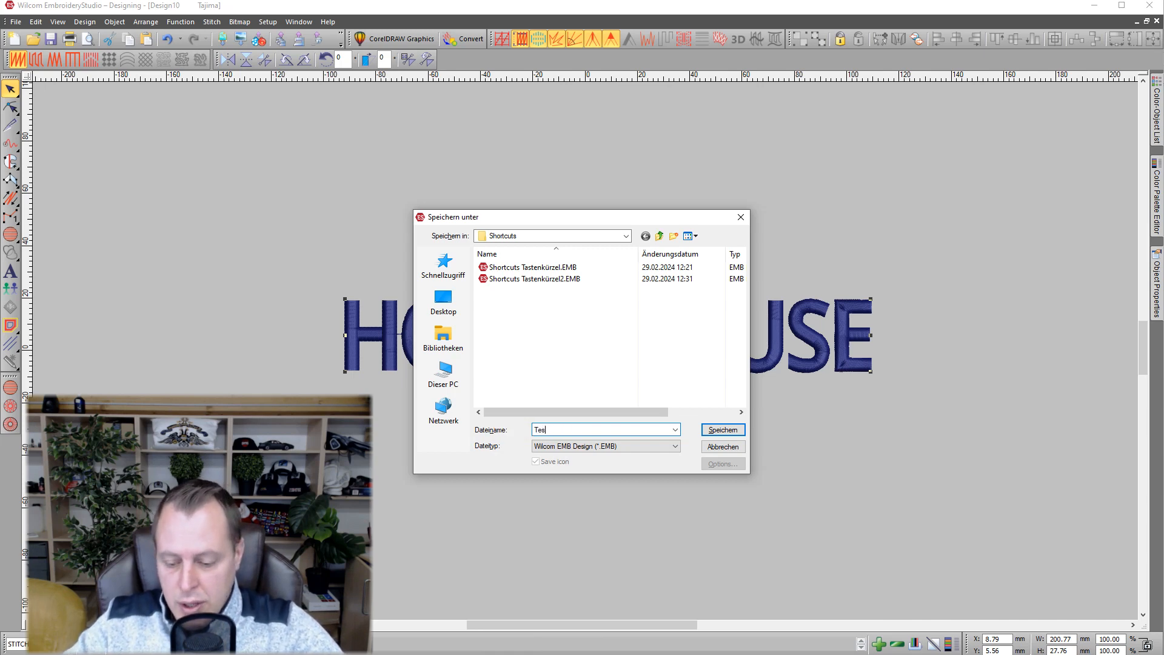
left_click(721, 431)
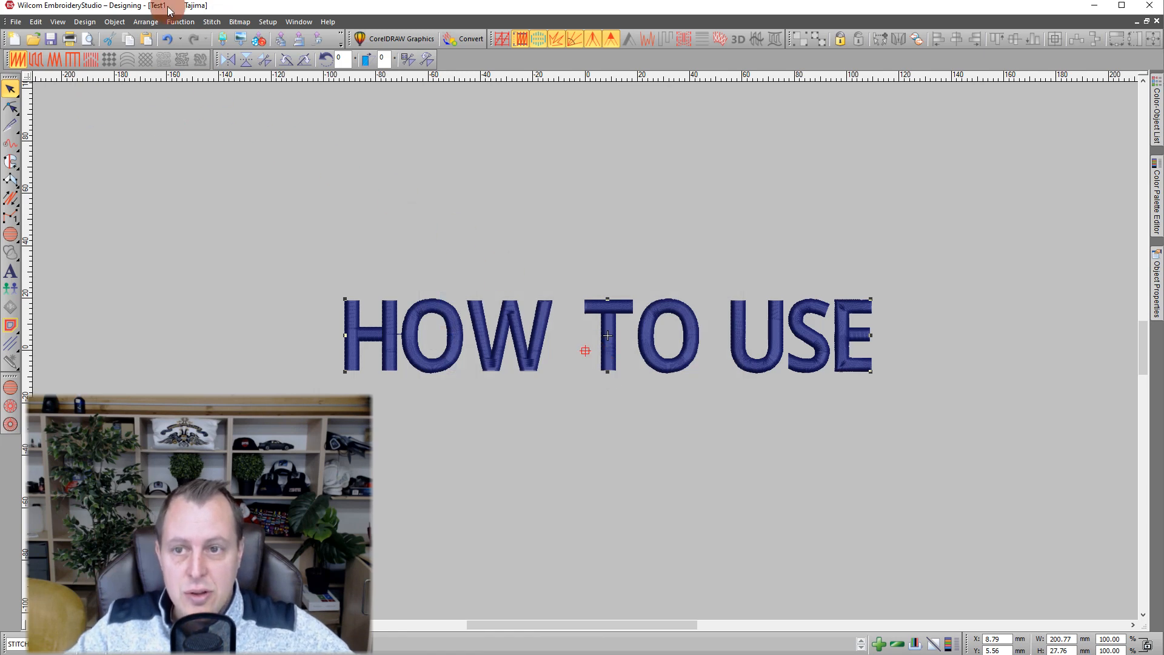
left_click(1158, 22)
left_click(912, 447)
left_click(449, 279)
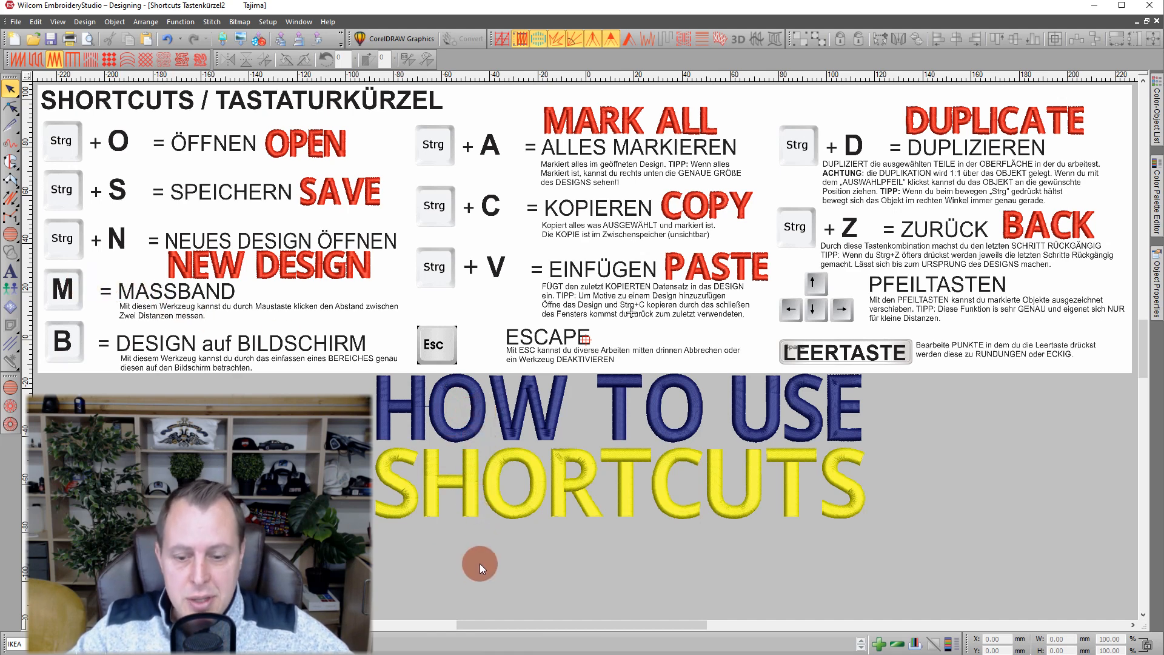
- Measure distances across the blue HOW TO USE lettering with the Measure tool
key("m")
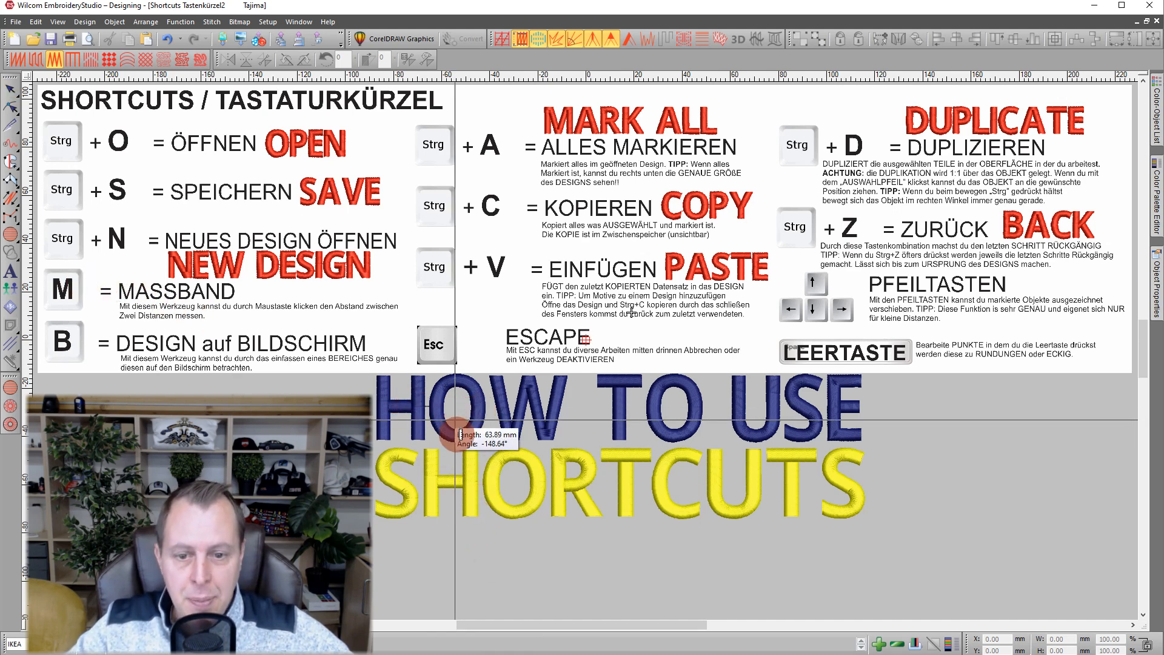
left_click(433, 440)
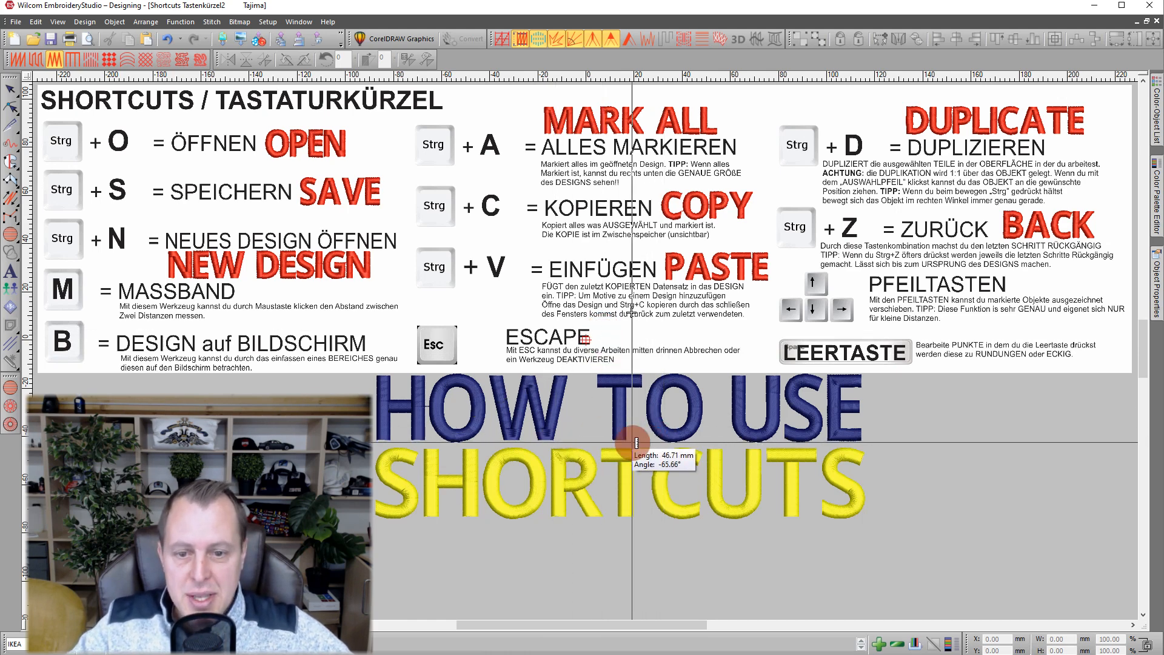
left_click(502, 444)
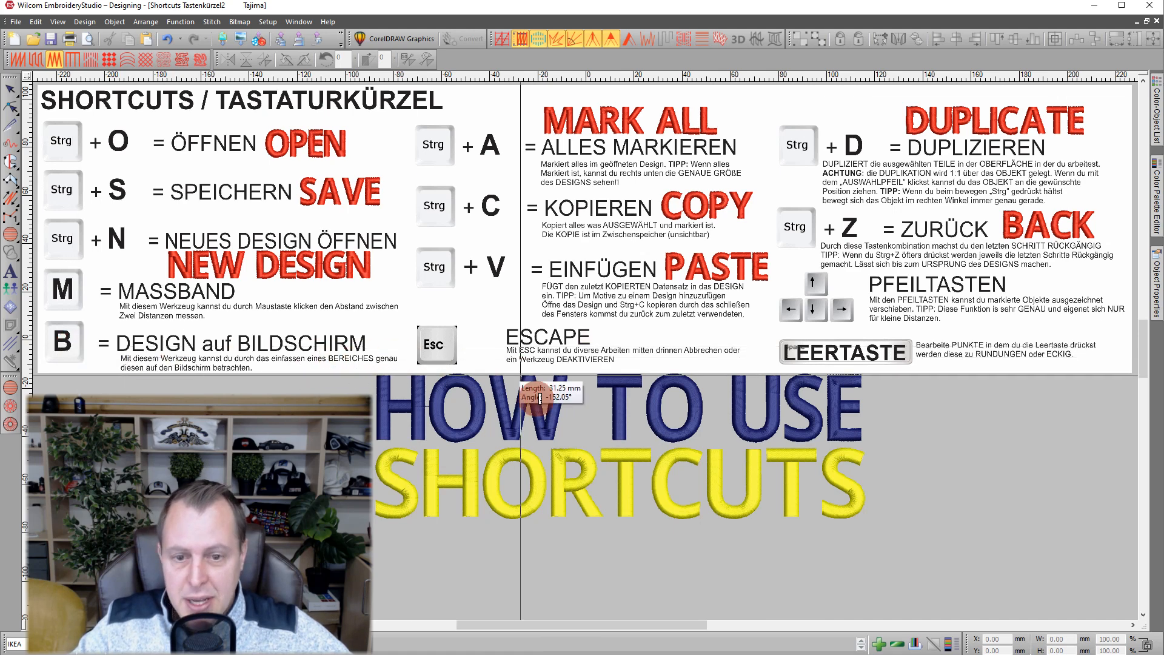
- Frame the whole shortcuts overview together with the blue and yellow lettering using a zoom box
scroll(535, 424, "up", 3)
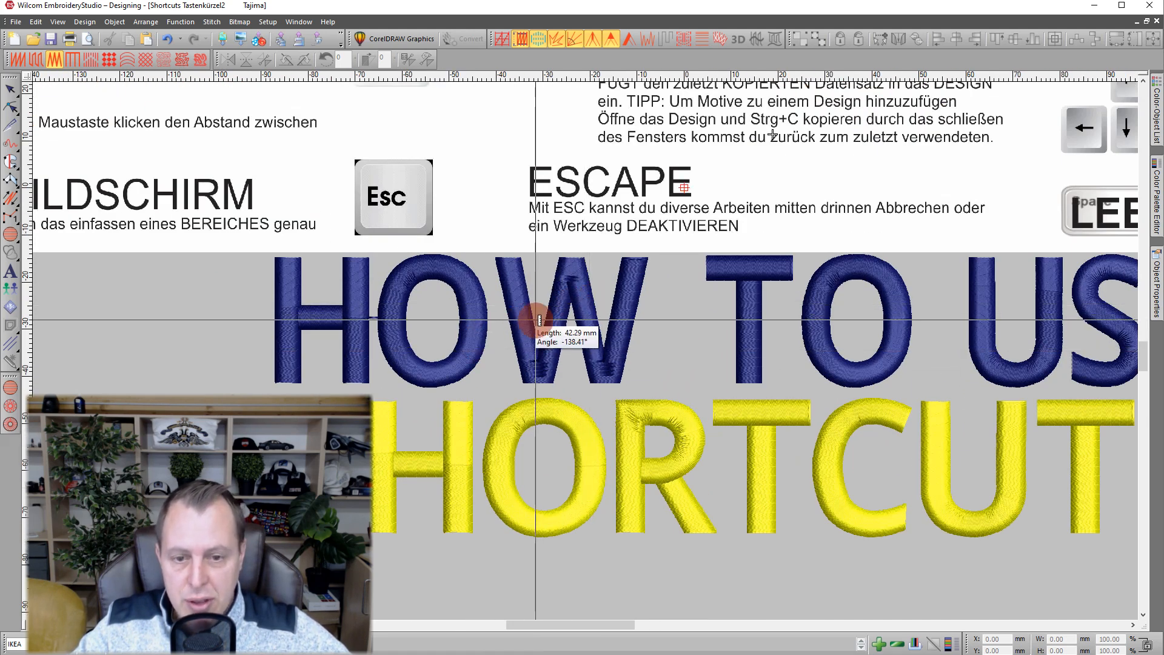
scroll(539, 320, "down", 1)
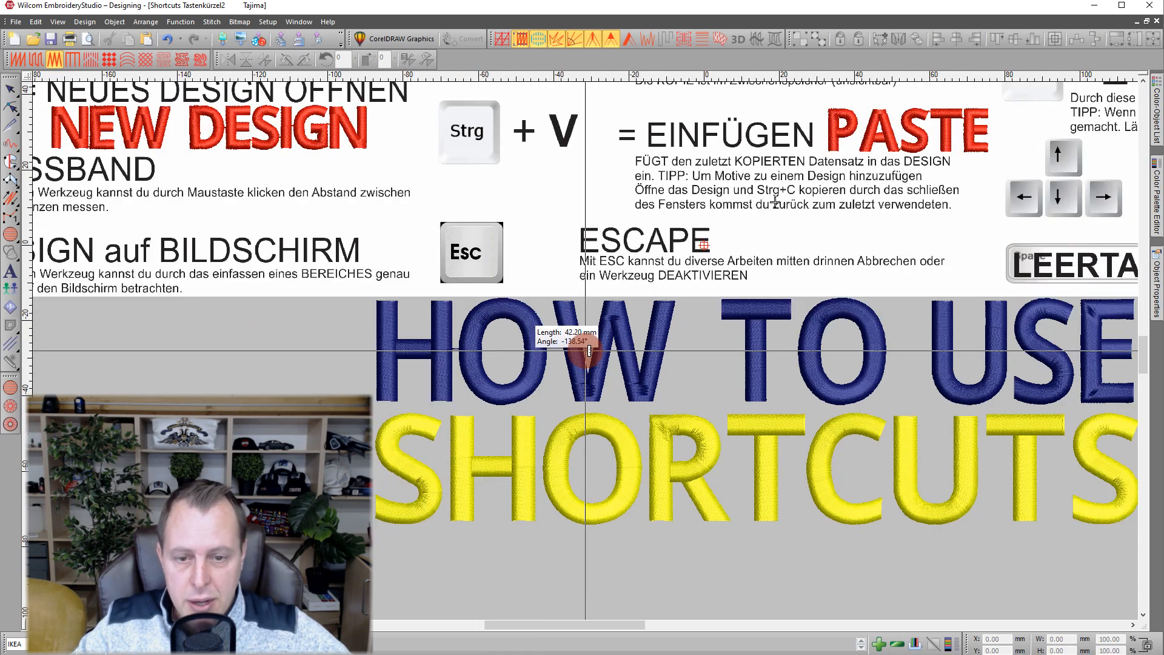
scroll(588, 350, "up", 1)
scroll(588, 351, "down", 5)
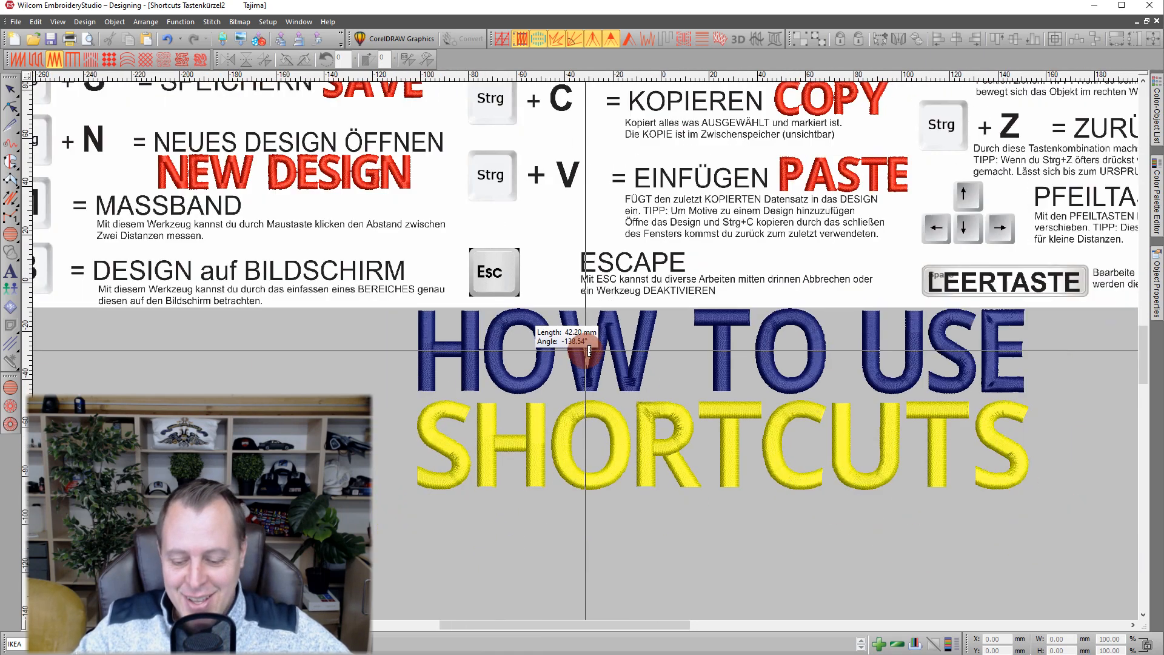
key("b")
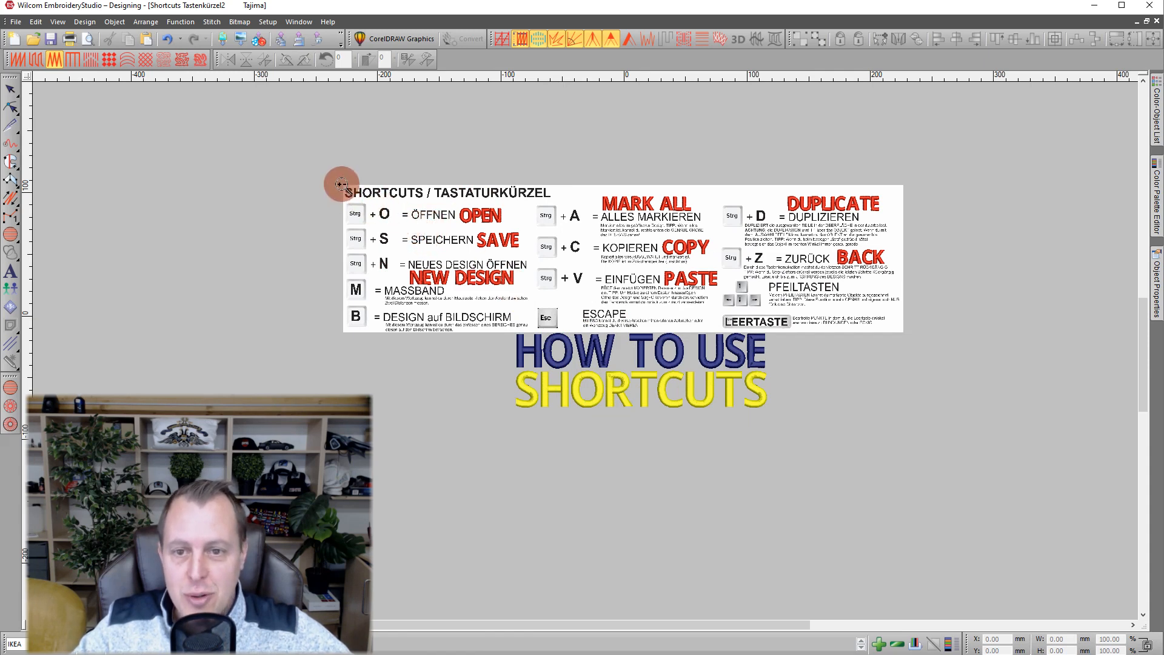
left_click_drag(341, 182, 904, 408)
left_click_drag(584, 390, 501, 390)
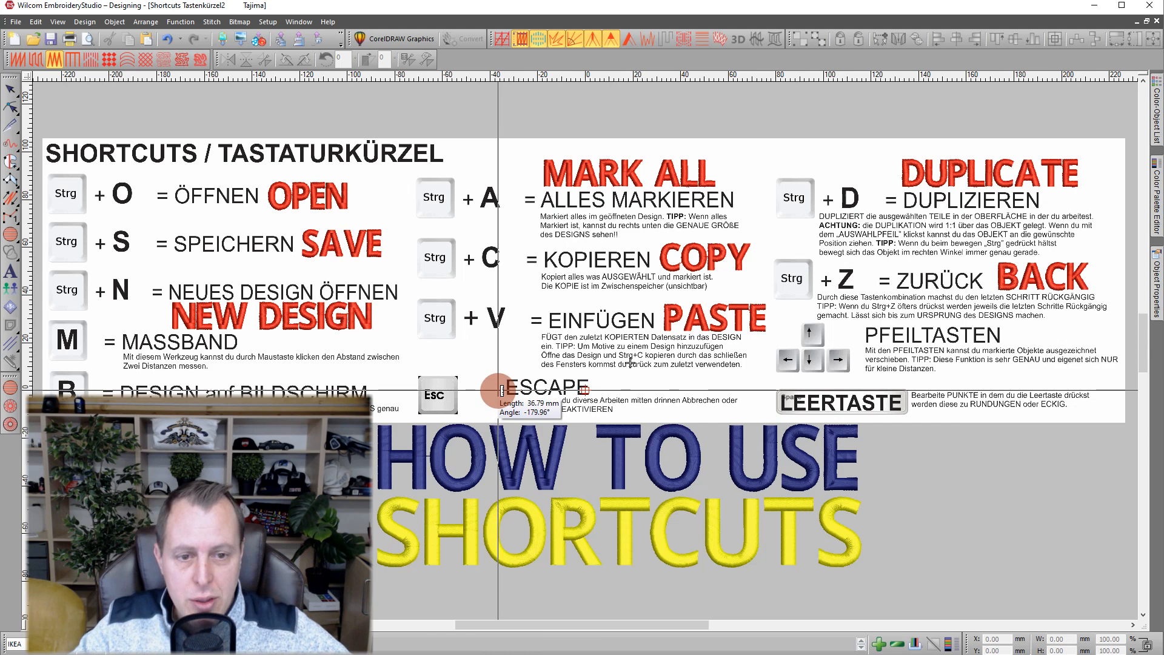
- Examine the HOW TO USE SHORTCUTS lettering at several magnifications with the Measure tool active, and leave the tool
scroll(498, 390, "down", 2)
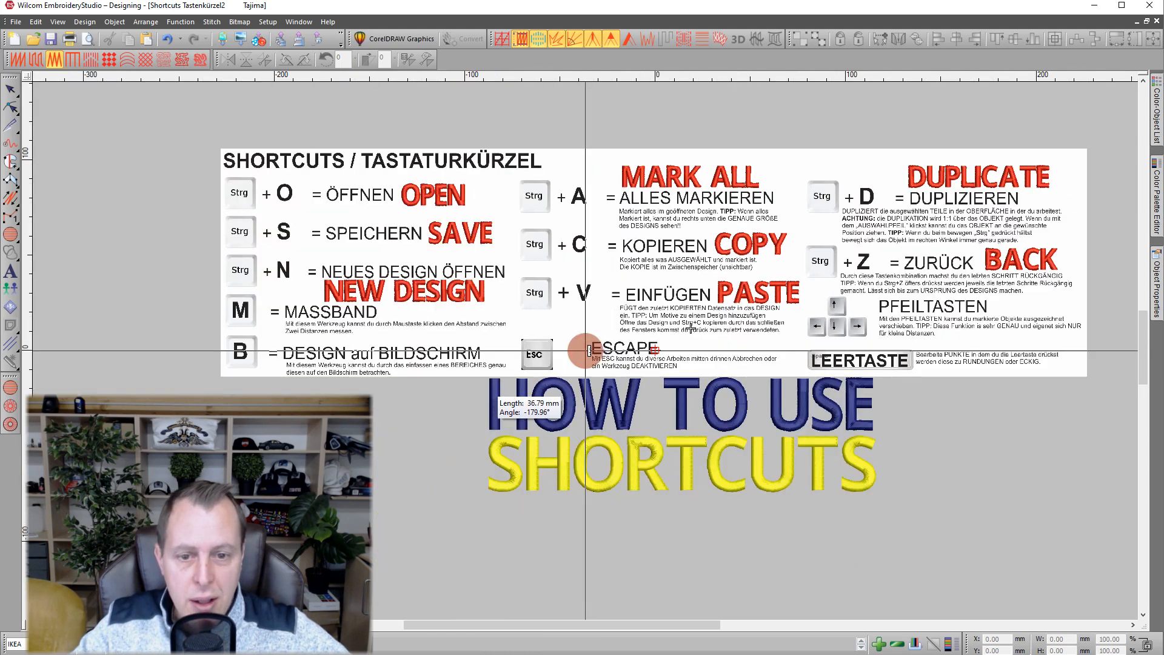
scroll(585, 351, "up", 2)
scroll(585, 351, "up", 1)
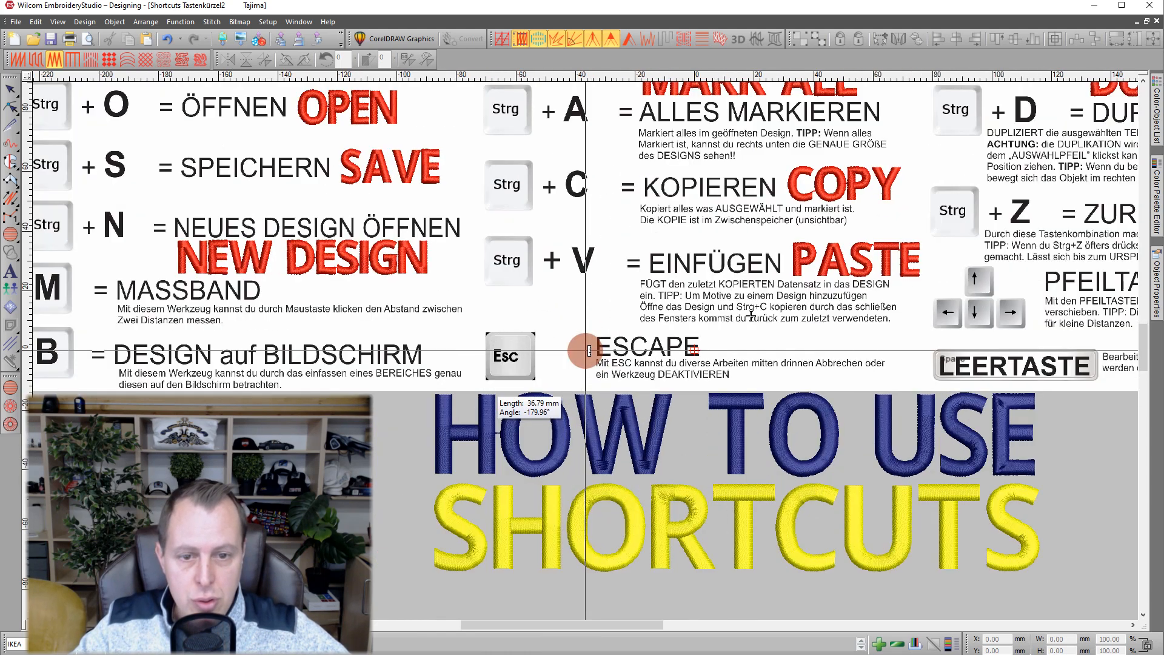
scroll(585, 350, "down", 2)
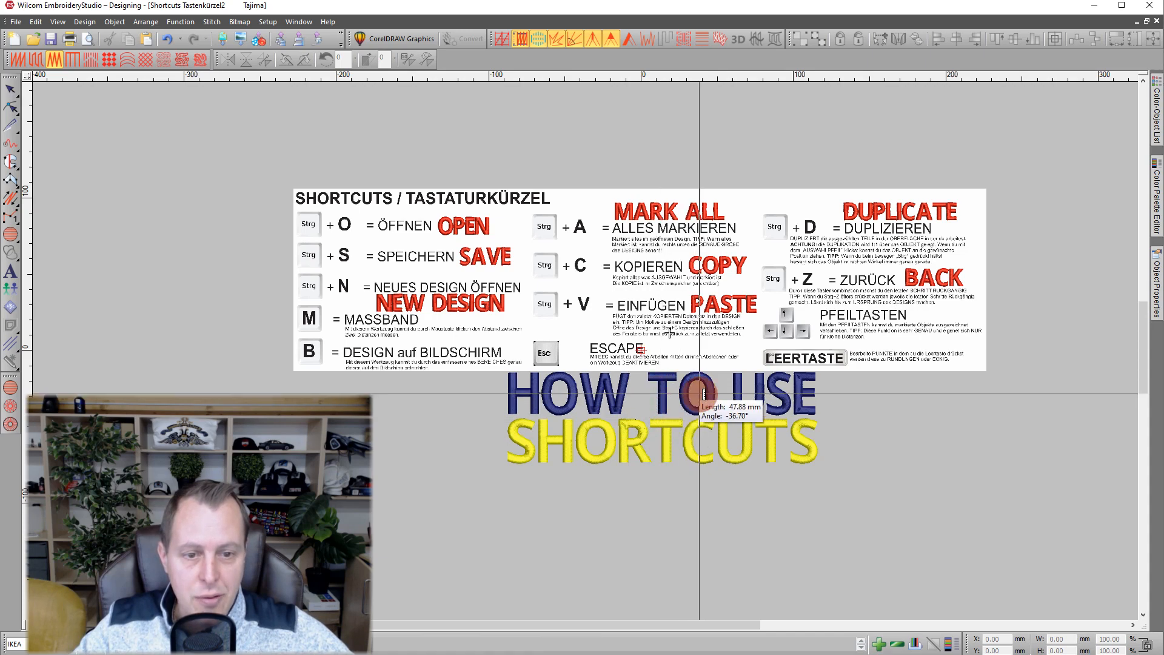
scroll(703, 395, "up", 1)
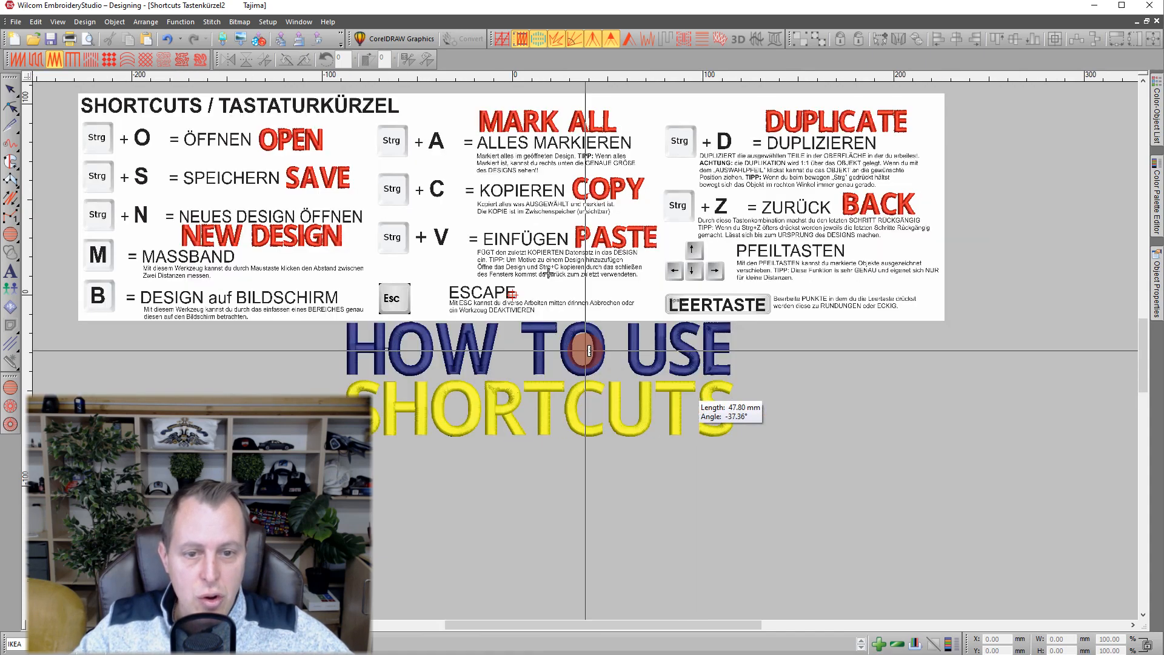
scroll(589, 350, "up", 1)
scroll(589, 351, "up", 2)
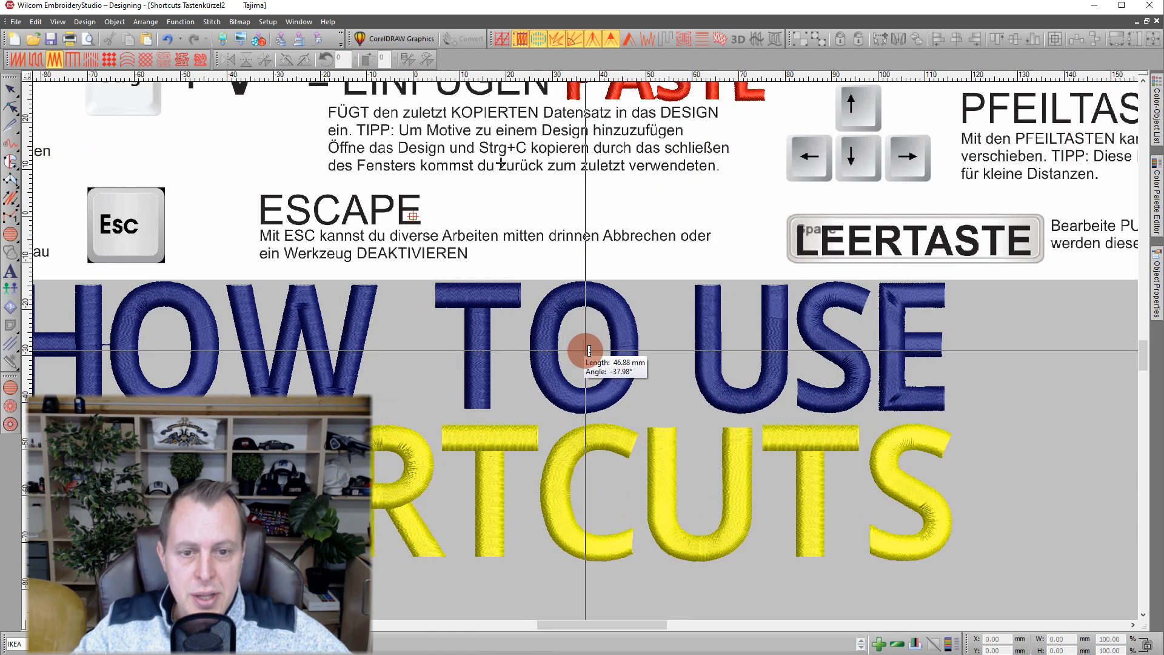
scroll(589, 351, "up", 1)
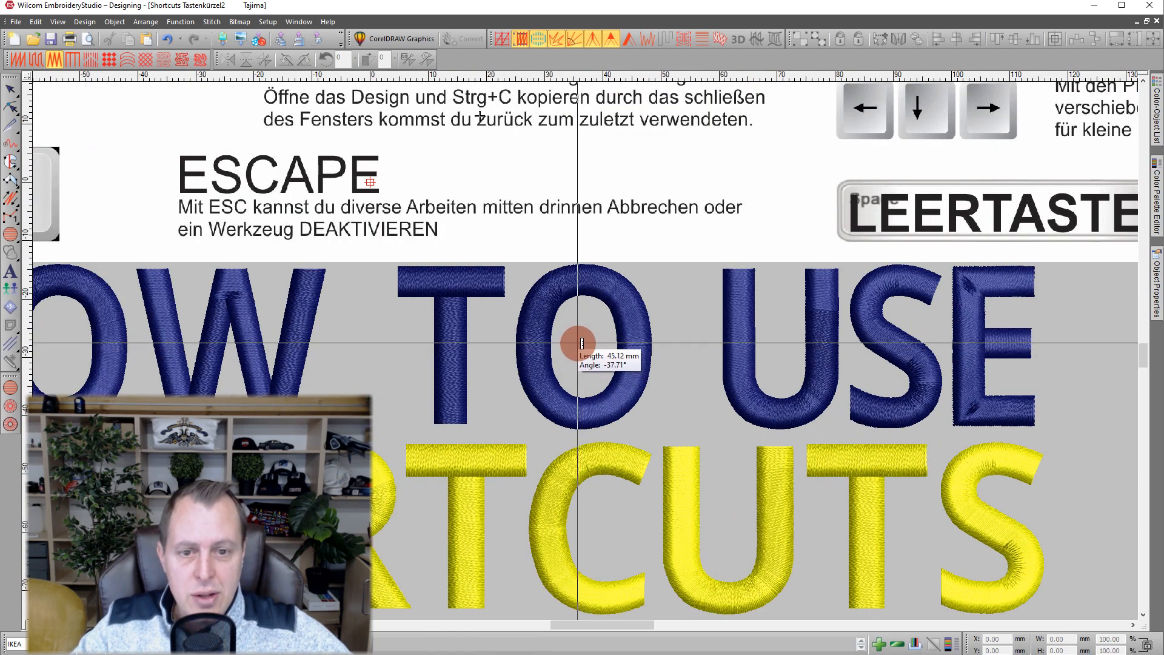
scroll(582, 343, "down", 3)
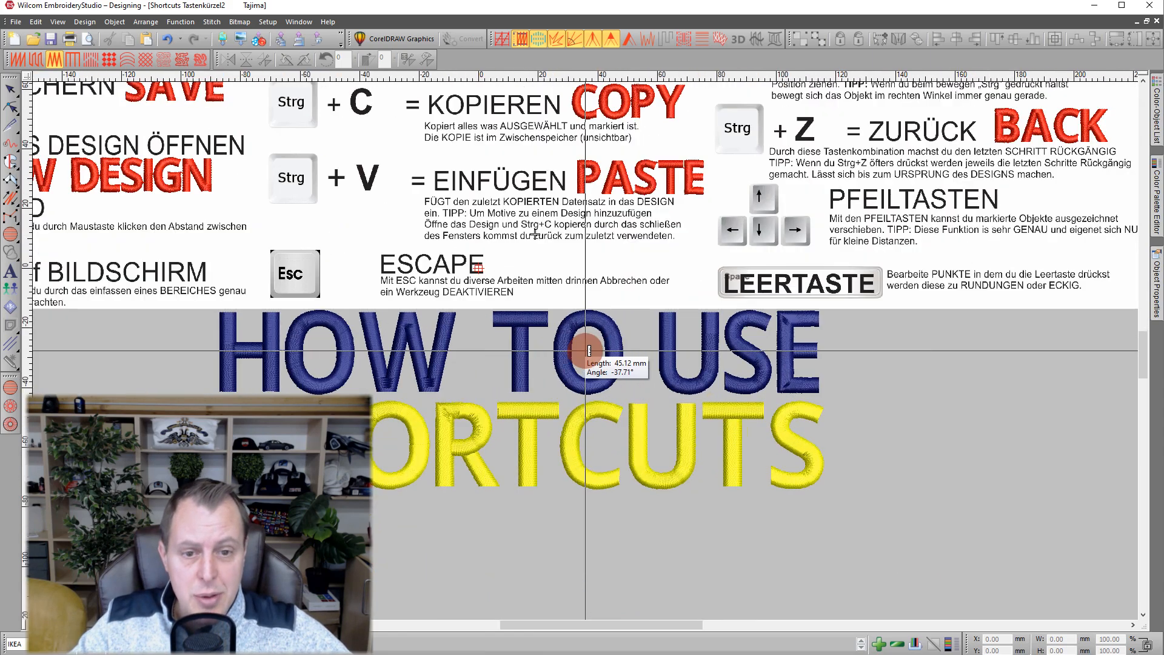
scroll(589, 350, "up", 2)
scroll(589, 350, "down", 5)
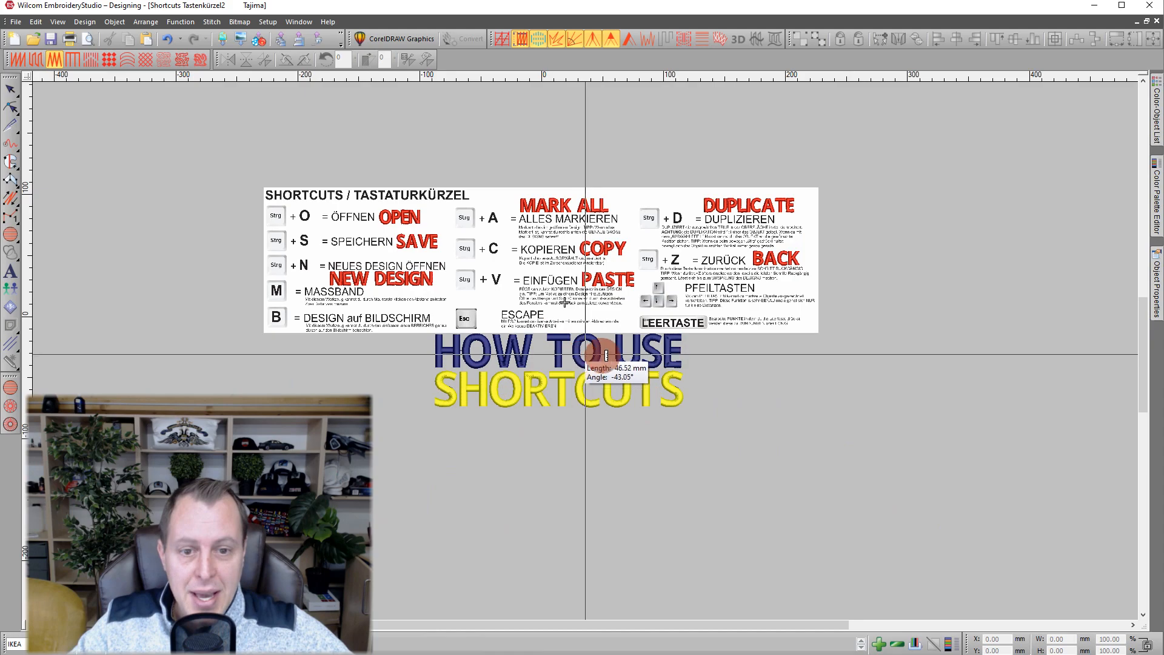
scroll(582, 355, "up", 4)
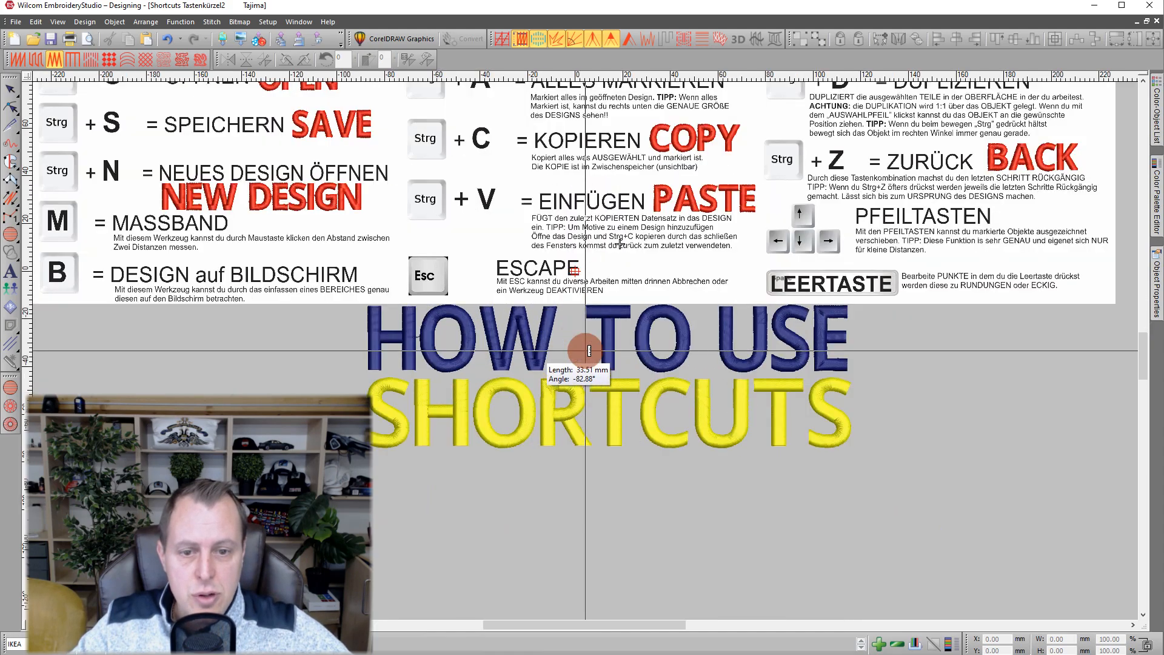
scroll(589, 350, "down", 2)
scroll(589, 351, "up", 3)
scroll(589, 351, "down", 3)
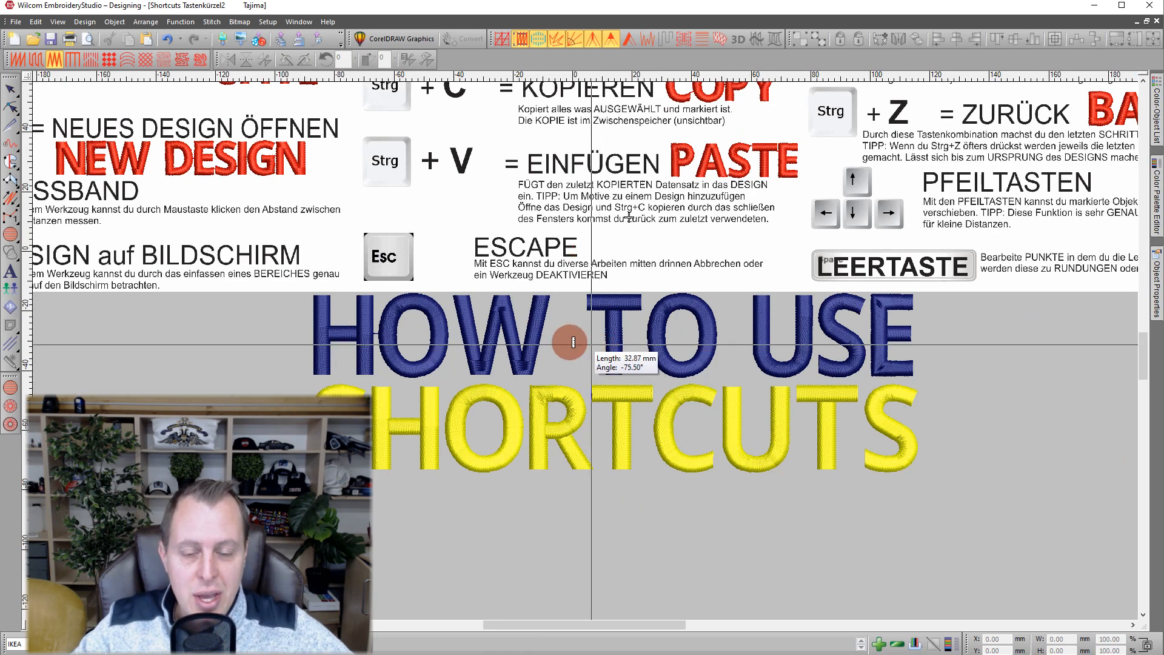
scroll(590, 351, "up", 2)
scroll(589, 351, "up", 1)
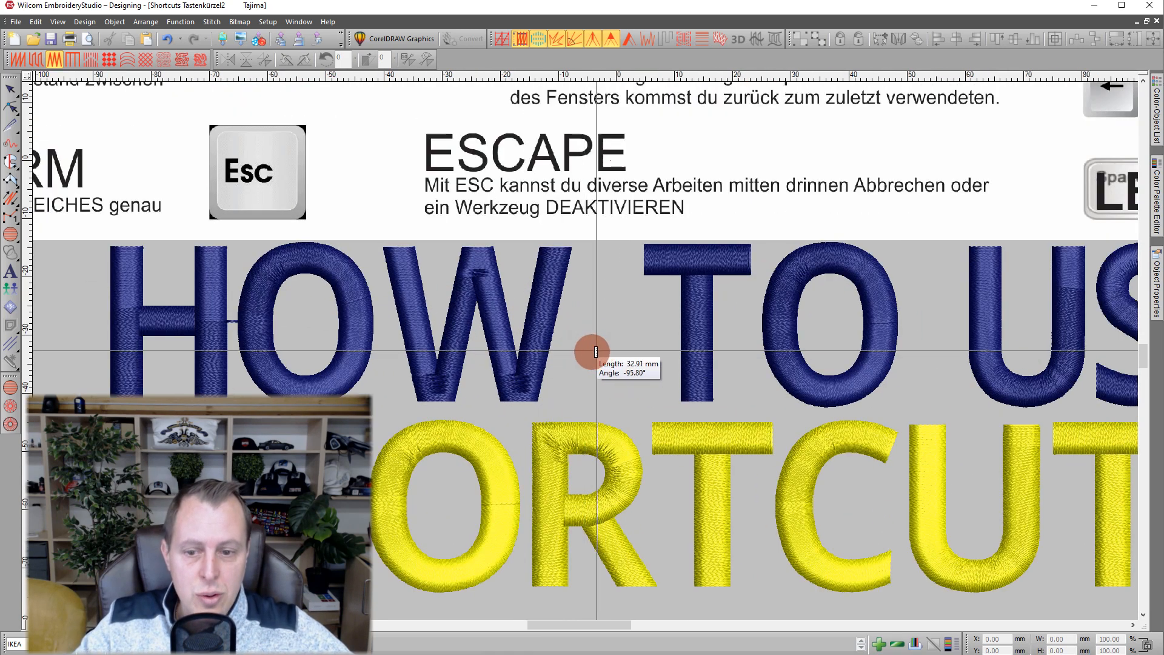
scroll(589, 350, "down", 2)
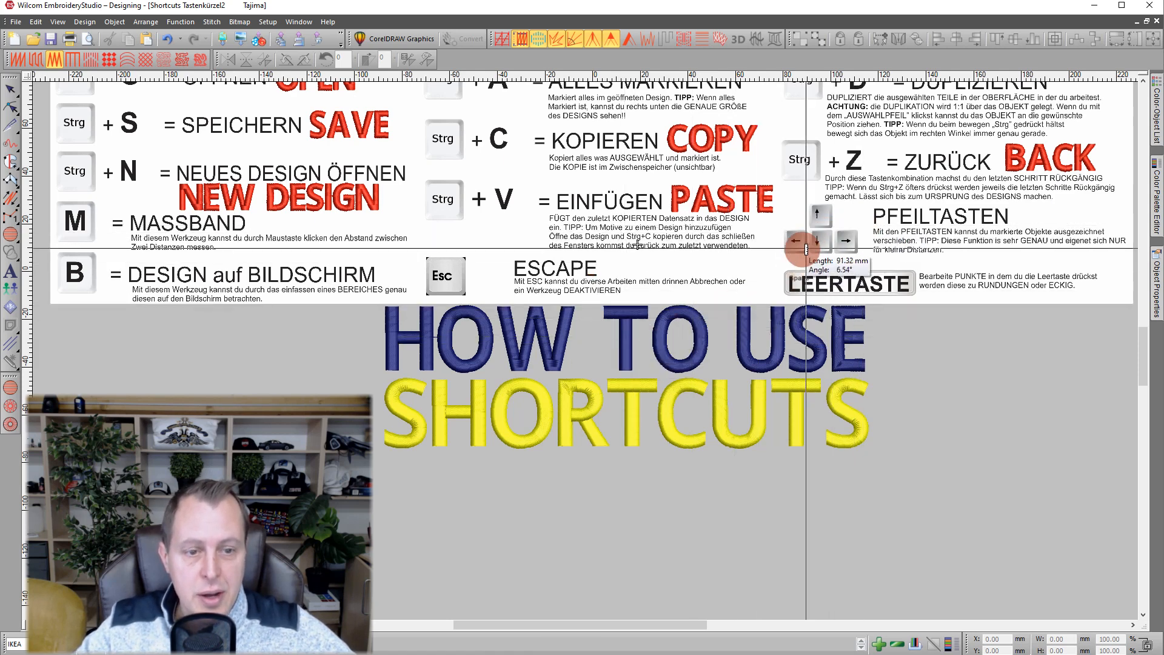
key("Escape")
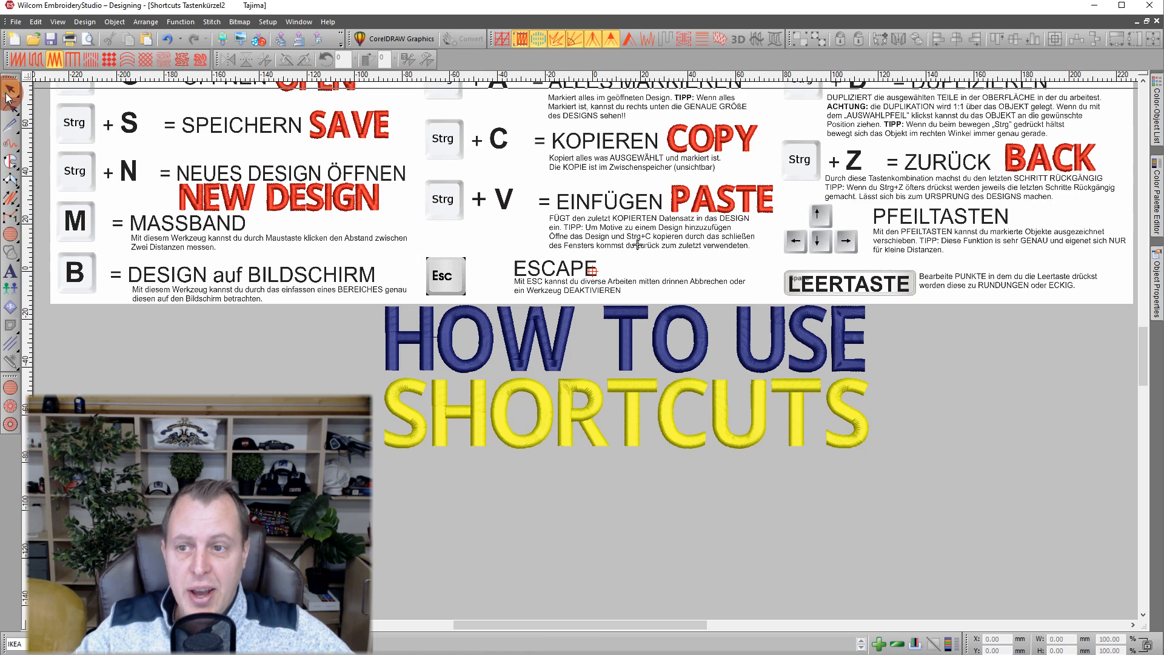
- Select the blue HOW TO USE lettering and nudge it slightly left in small increments
left_click(626, 347)
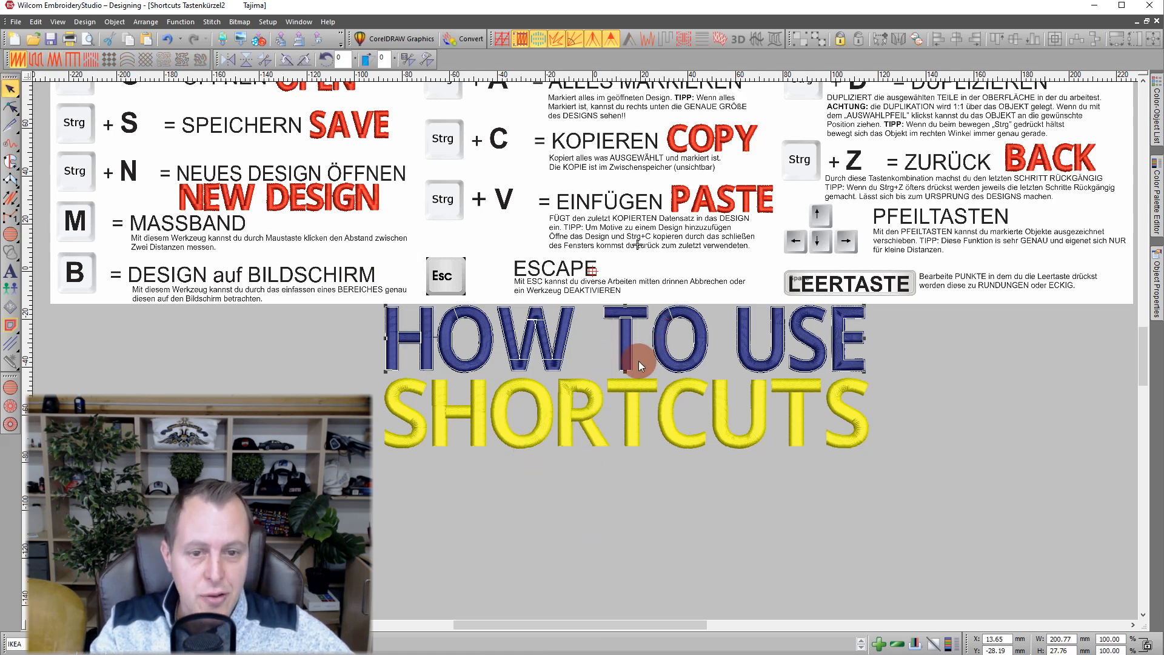
key("Left")
key("Left")
key("Left")
key("Left")
key("Left")
key("Left")
key("Left")
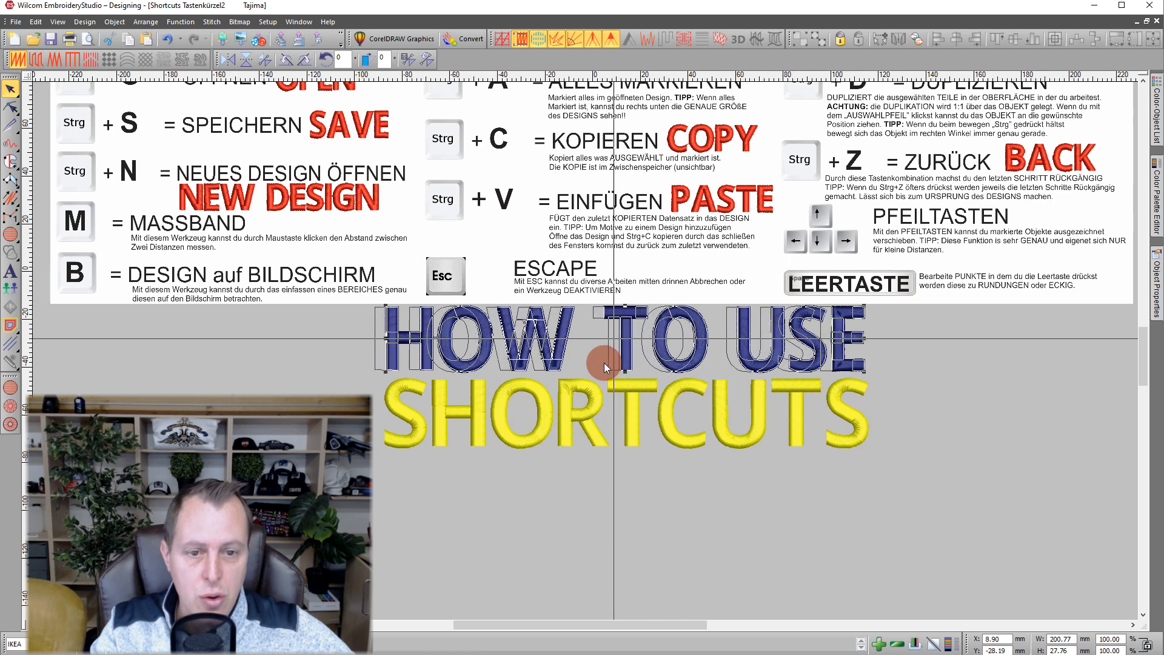
- Nudge the blue HOW TO USE lettering back right to about X 13 mm and deselect it
key("Right")
key("Right")
key("Right")
key("Right")
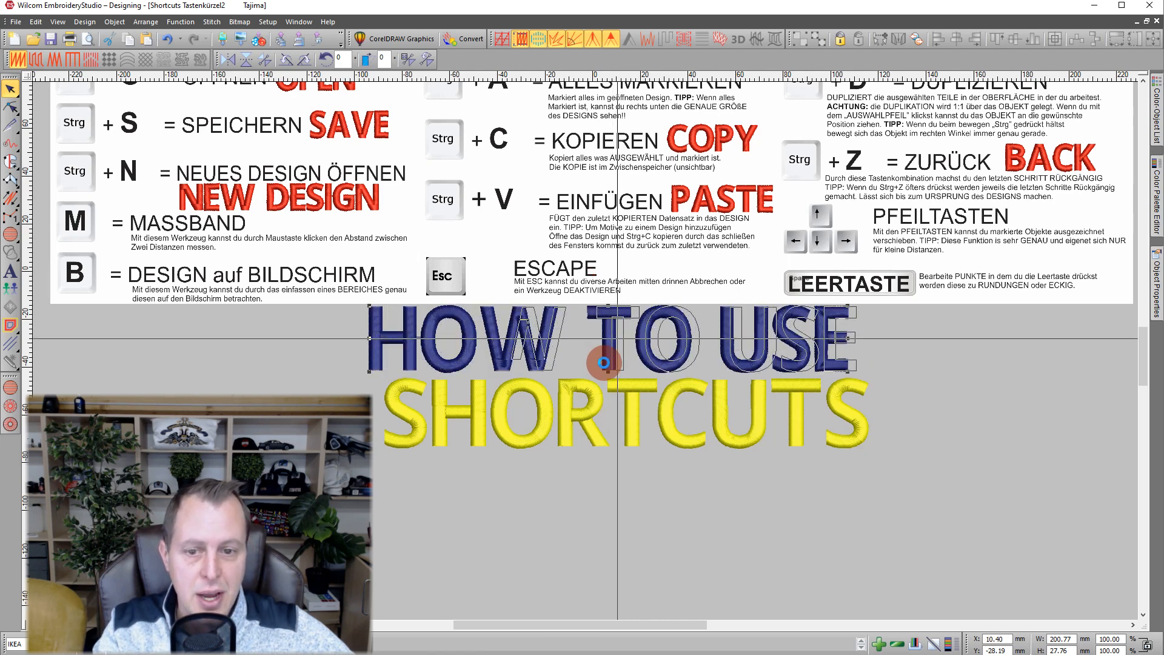
key("Right")
key("Right")
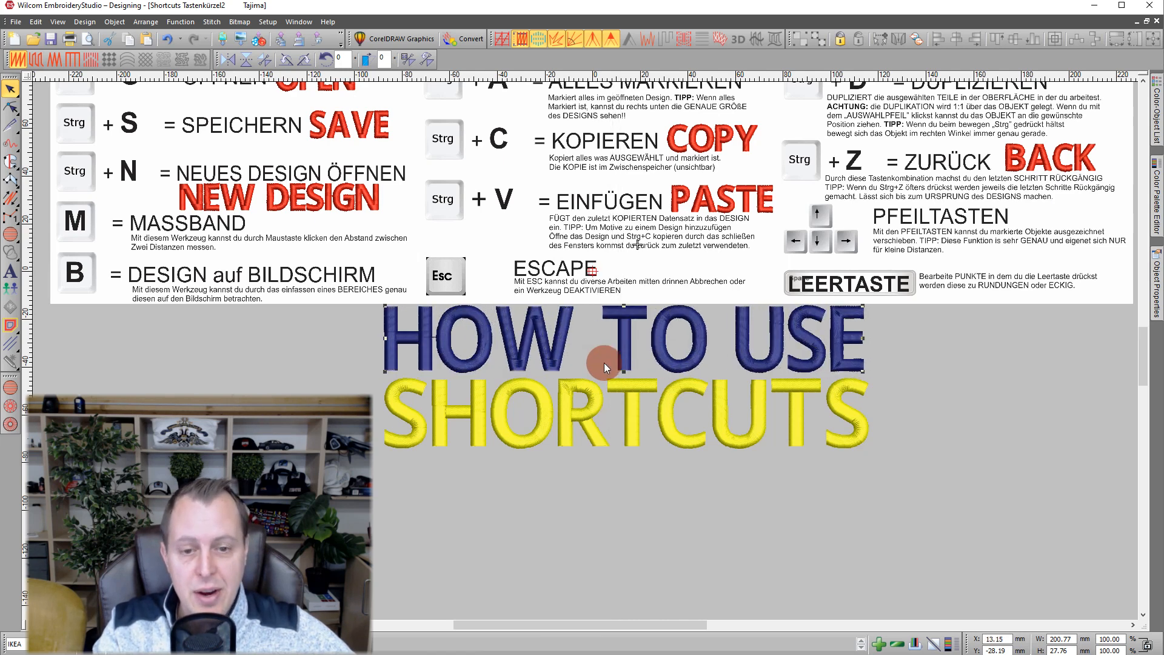
key("Escape")
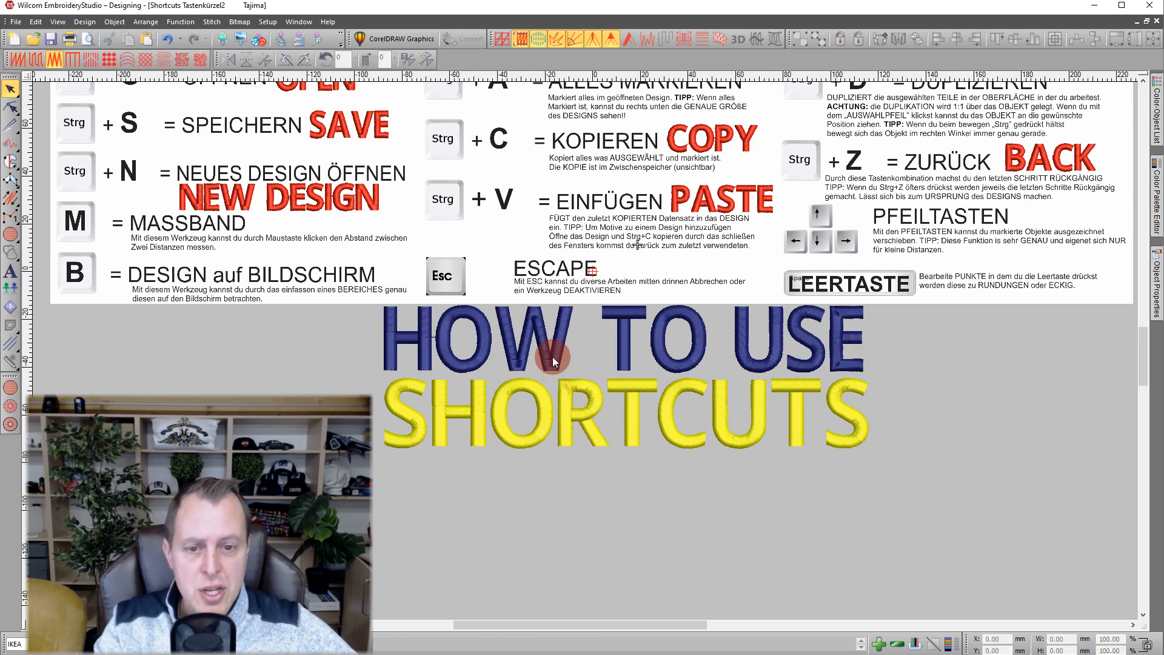
- Try moving the blue HOW TO USE lettering below the yellow SHORTCUTS lettering, and undo it
left_click_drag(545, 351, 551, 504)
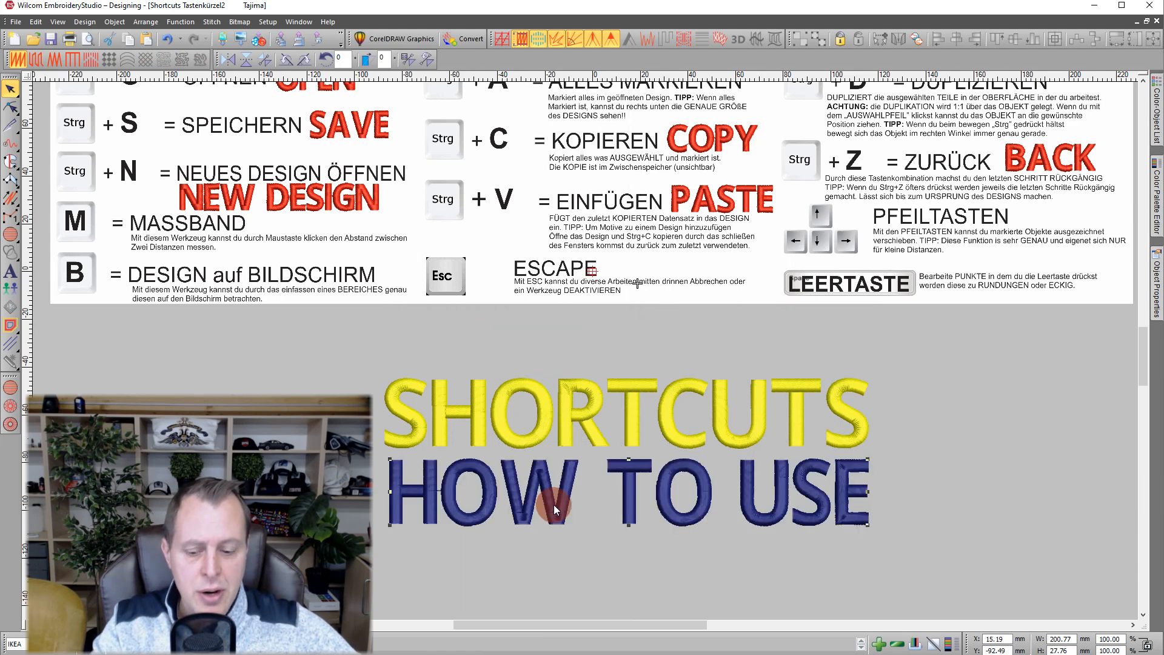
key("ctrl+z")
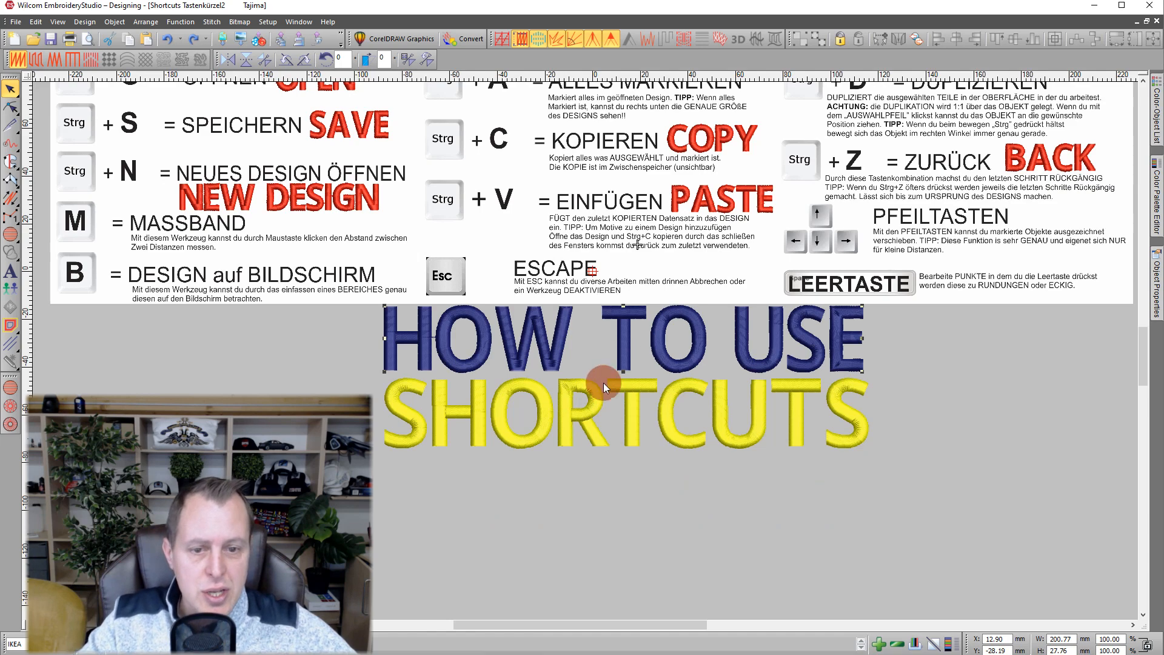
- Nudge the blue HOW TO USE lettering vertically in fine increments to Y -29.19 mm and deselect it
scroll(590, 333, "up", 1)
key("Down")
key("Down")
key("Down")
key("Down")
key("Down")
key("Down")
key("Down")
key("Down")
key("Down")
key("Down")
key("Down")
key("Down")
key("Down")
key("Down")
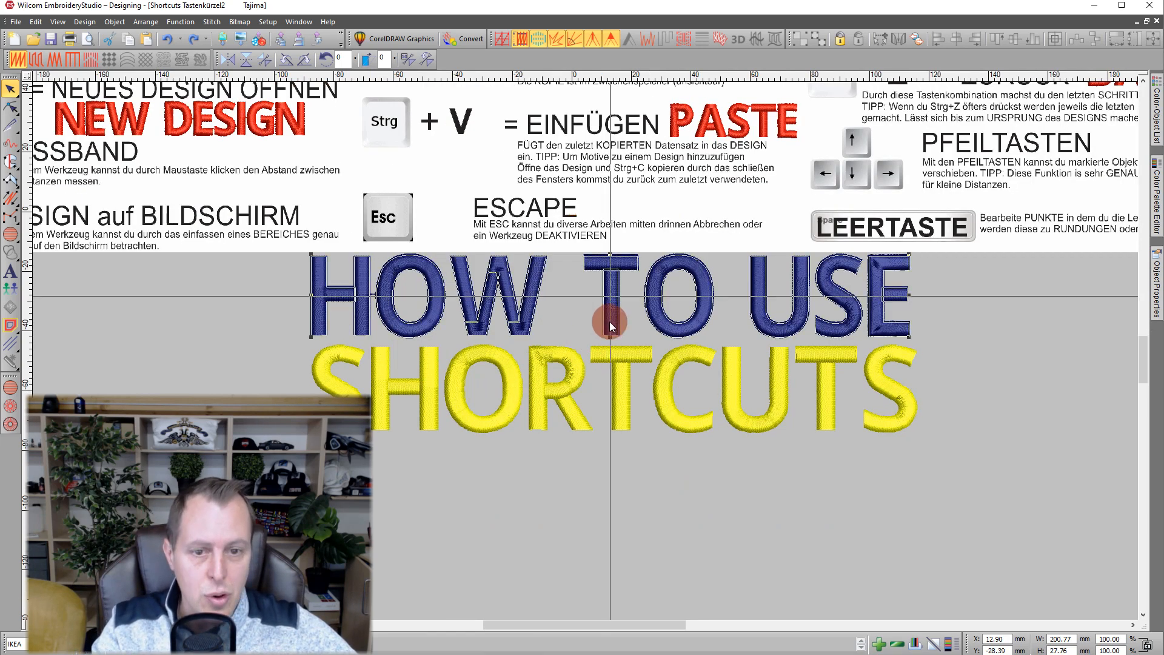
key("Down")
key("Up")
key("Up")
key("Up")
key("Up")
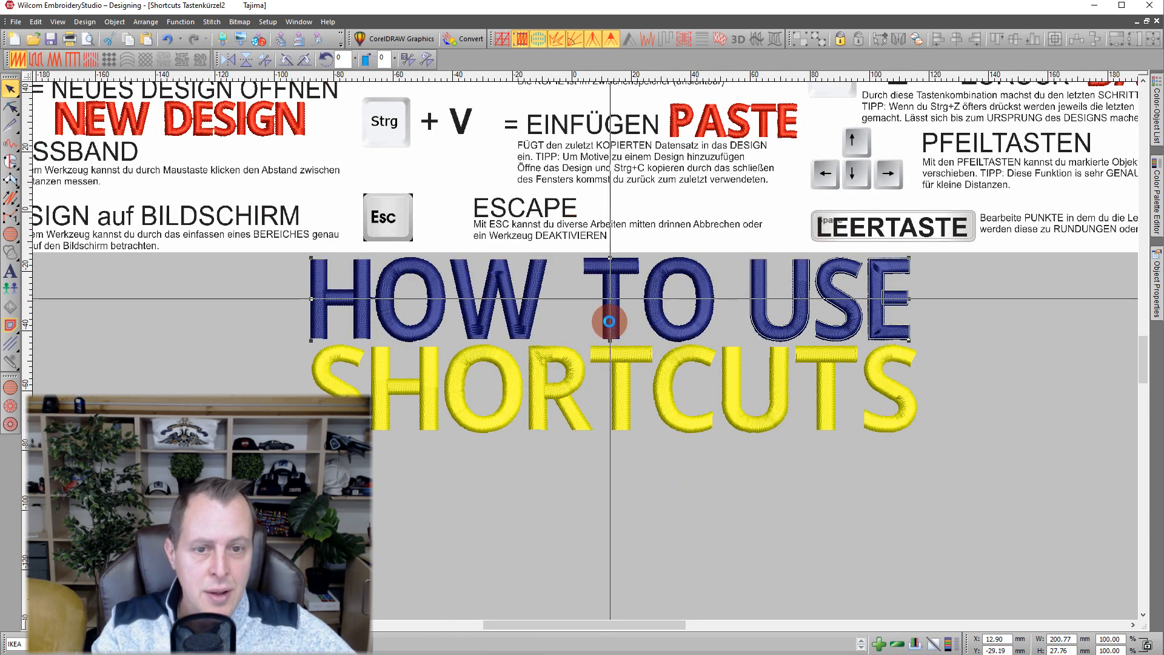
scroll(610, 321, "down", 1)
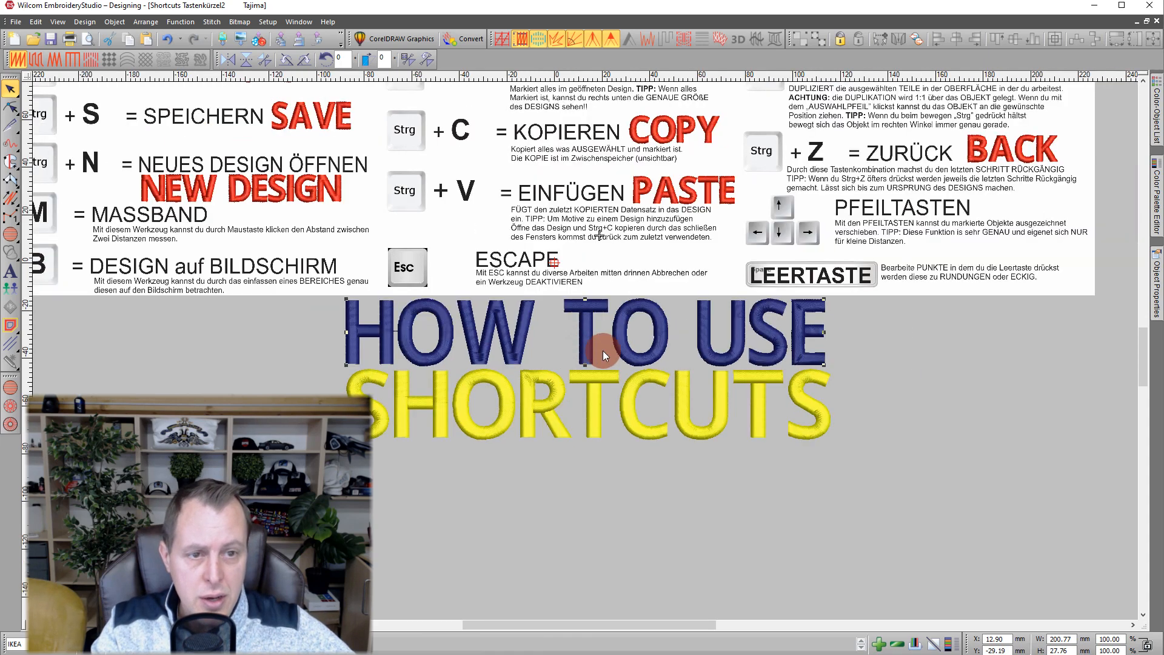
left_click(846, 370)
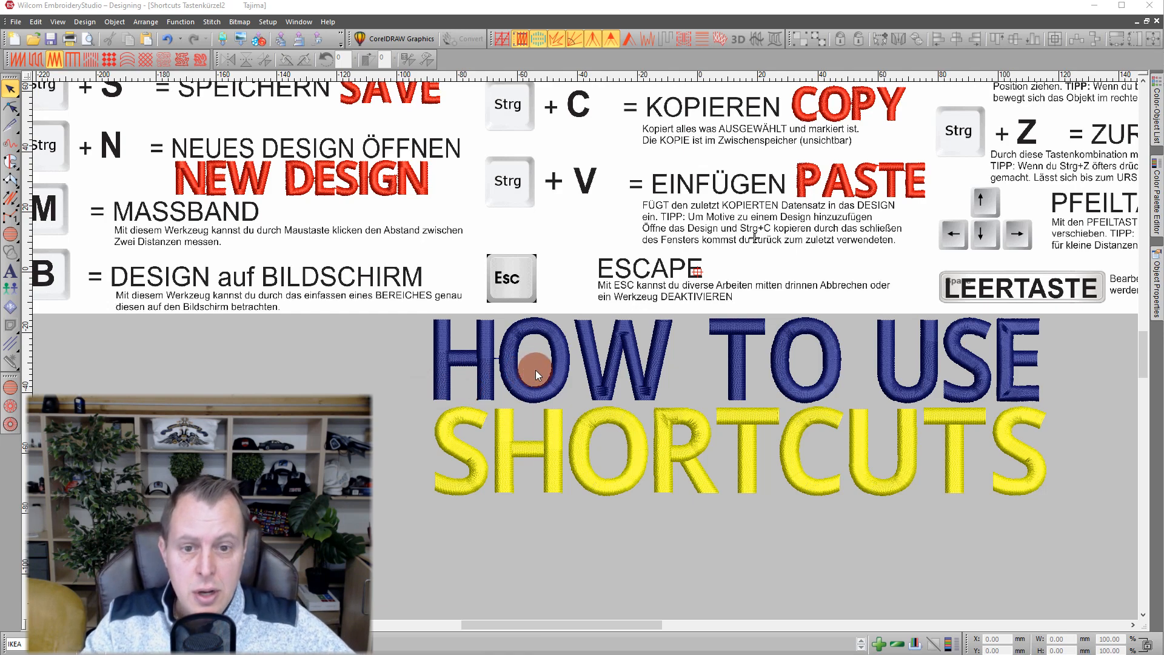
- View the HOW TO USE lettering up close, frame the full shortcuts overview with a zoom box, and enlarge its middle section
scroll(536, 370, "up", 3)
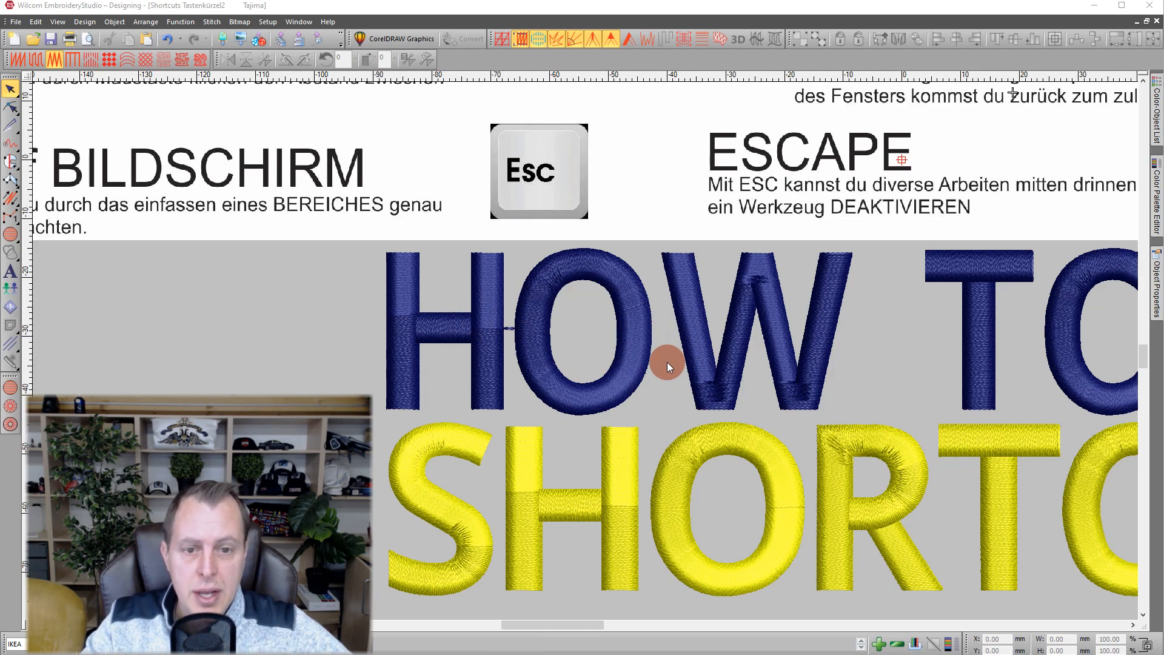
key("b")
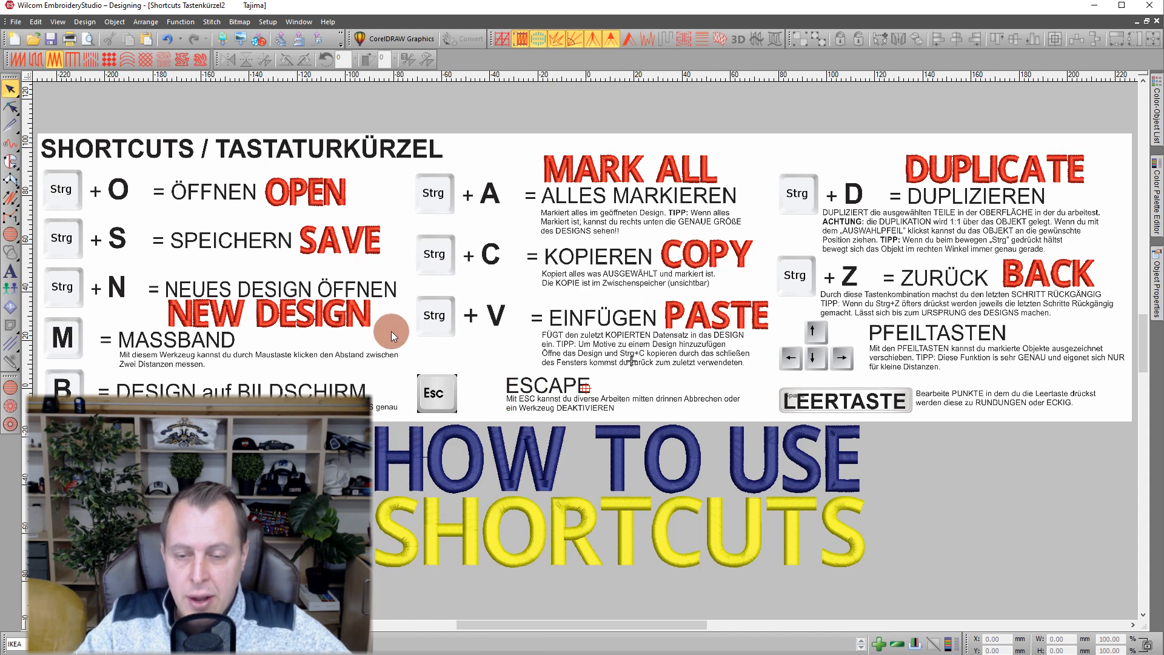
scroll(584, 351, "up", 2)
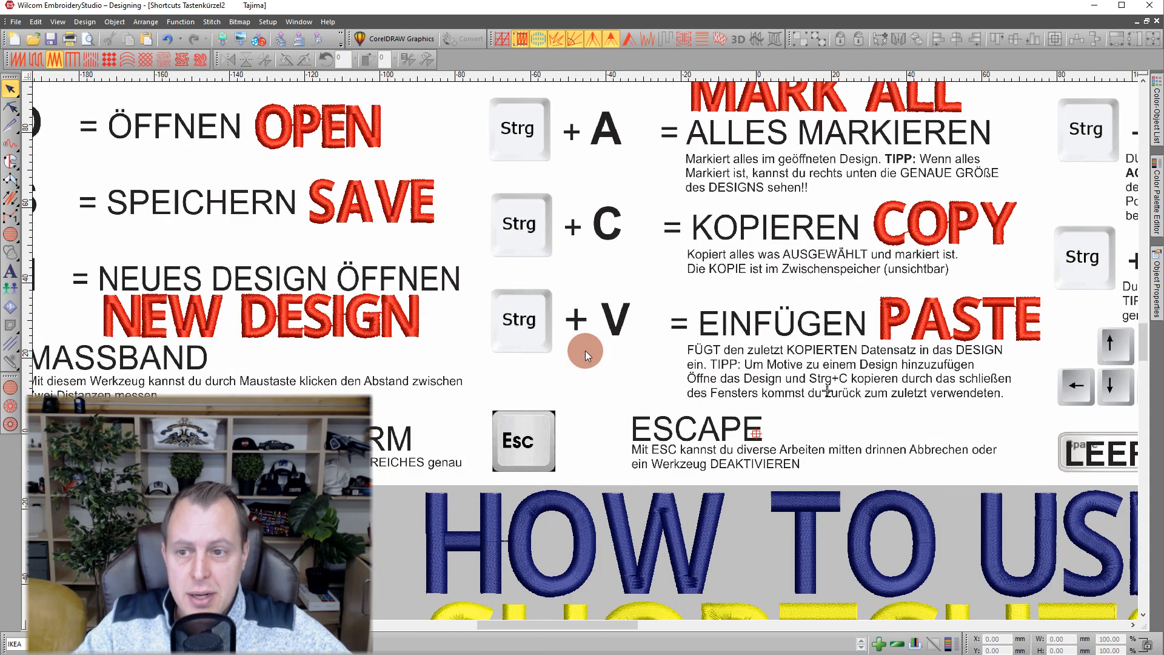
- Move the red NEW DESIGN lettering far left outside the shortcuts overview and deselect it
scroll(585, 350, "down", 2)
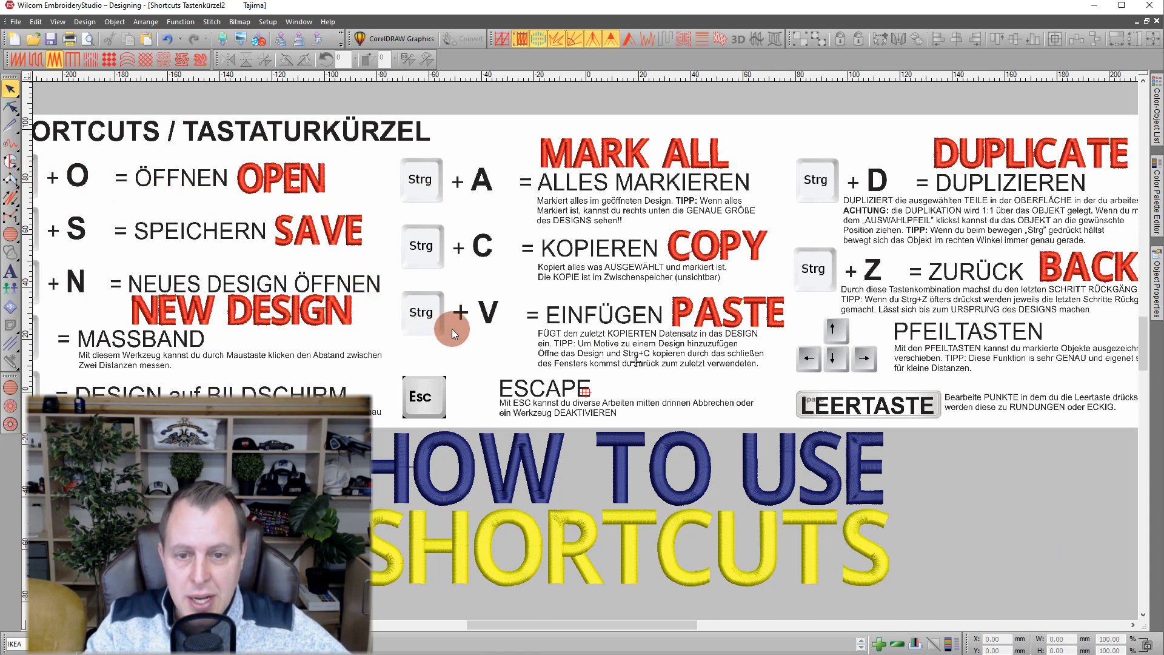
scroll(474, 443, "down", 3)
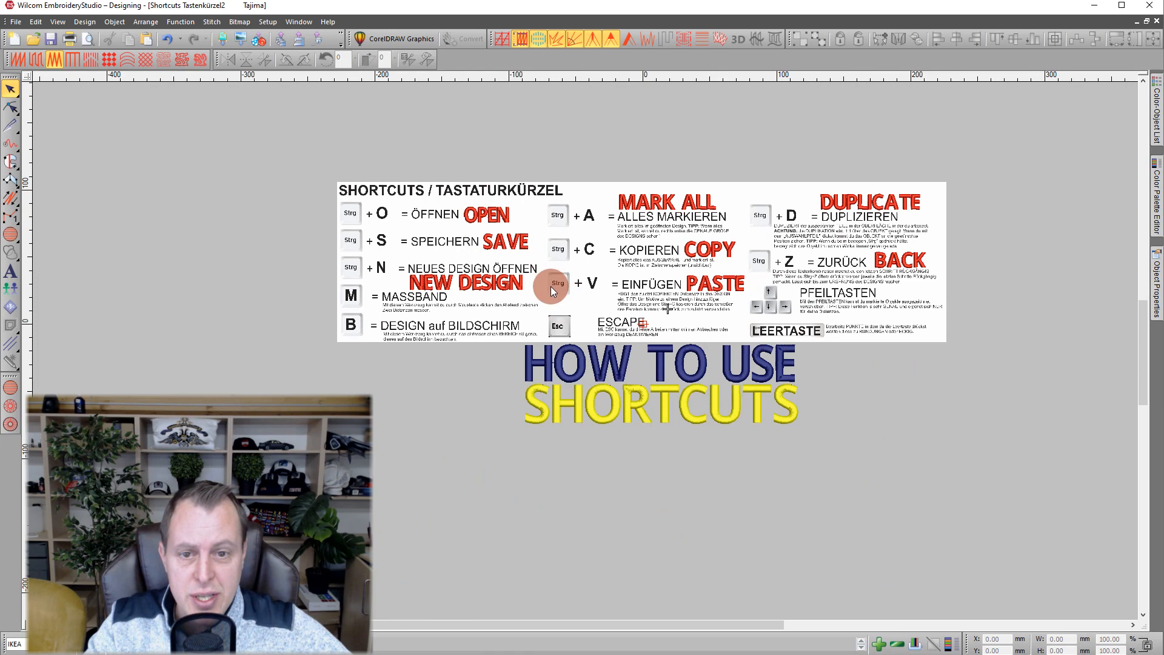
left_click_drag(548, 355, 223, 273)
left_click(489, 439)
- Show the entire design in the window and move the stray NEW DESIGN lettering back below NEUES DESIGN ÖFFNEN
scroll(584, 350, "up", 5)
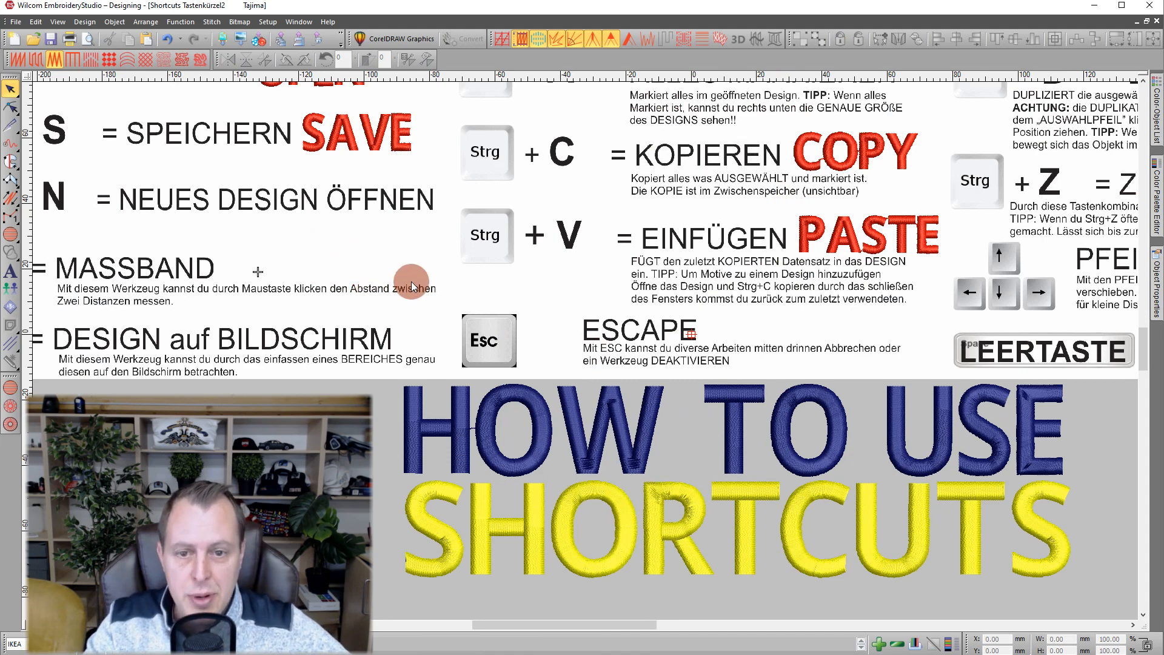
key("0")
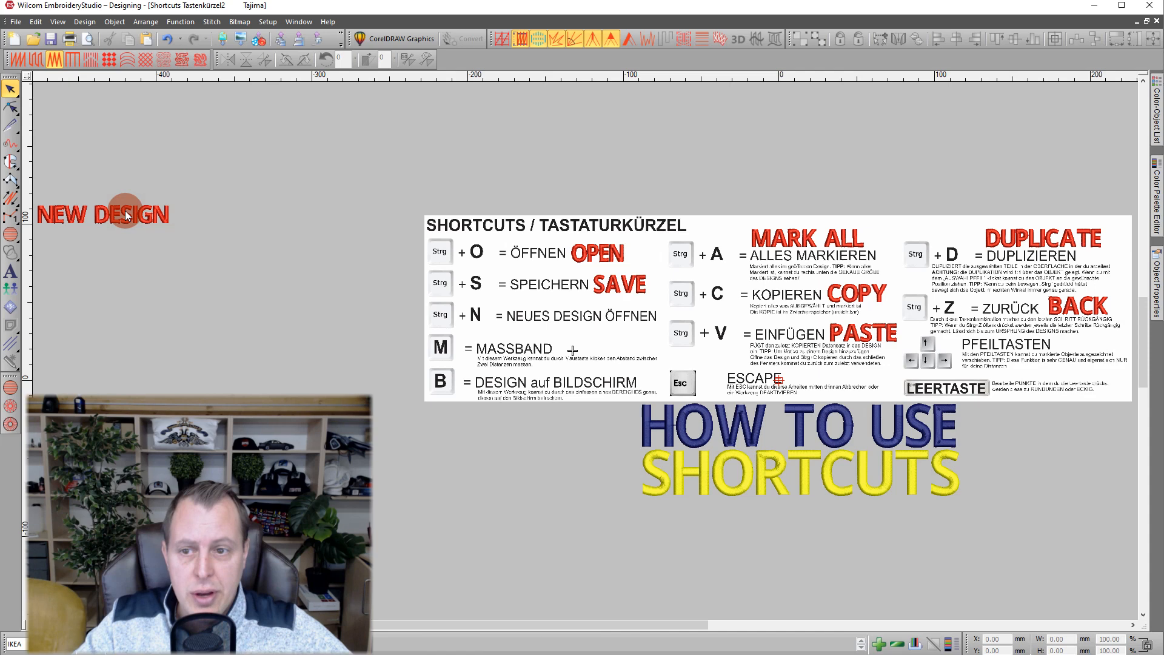
left_click_drag(124, 213, 553, 322)
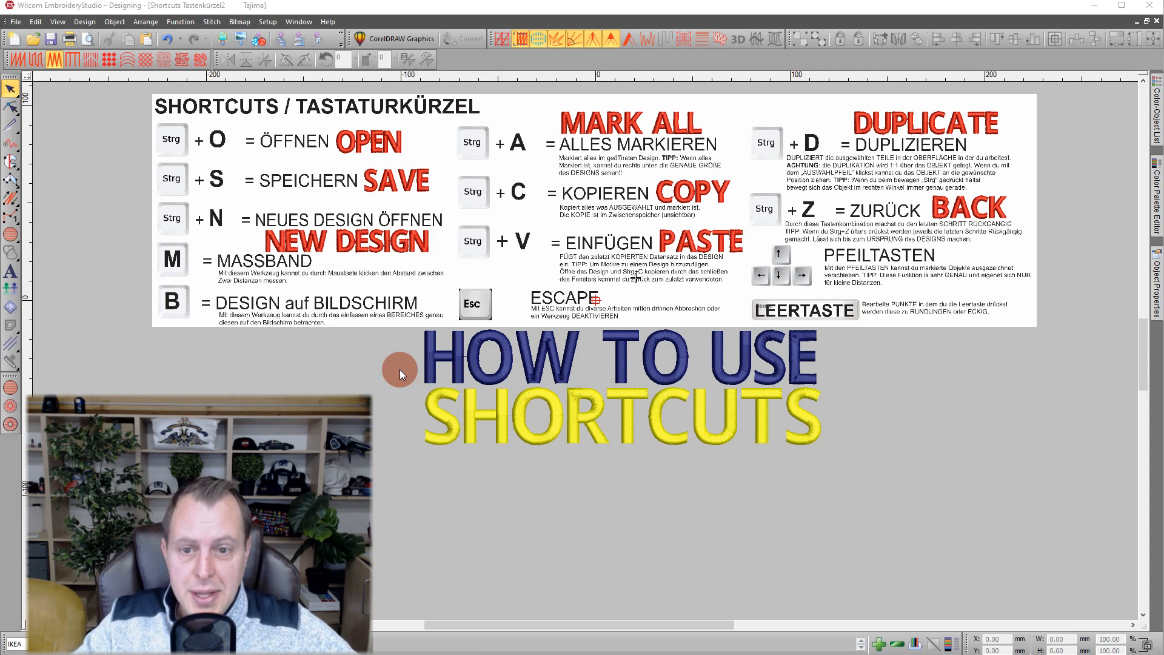
- Examine the stitches of the HOW TO USE lettering up close with TrueView off, and turn TrueView back on
scroll(457, 369, "up", 2)
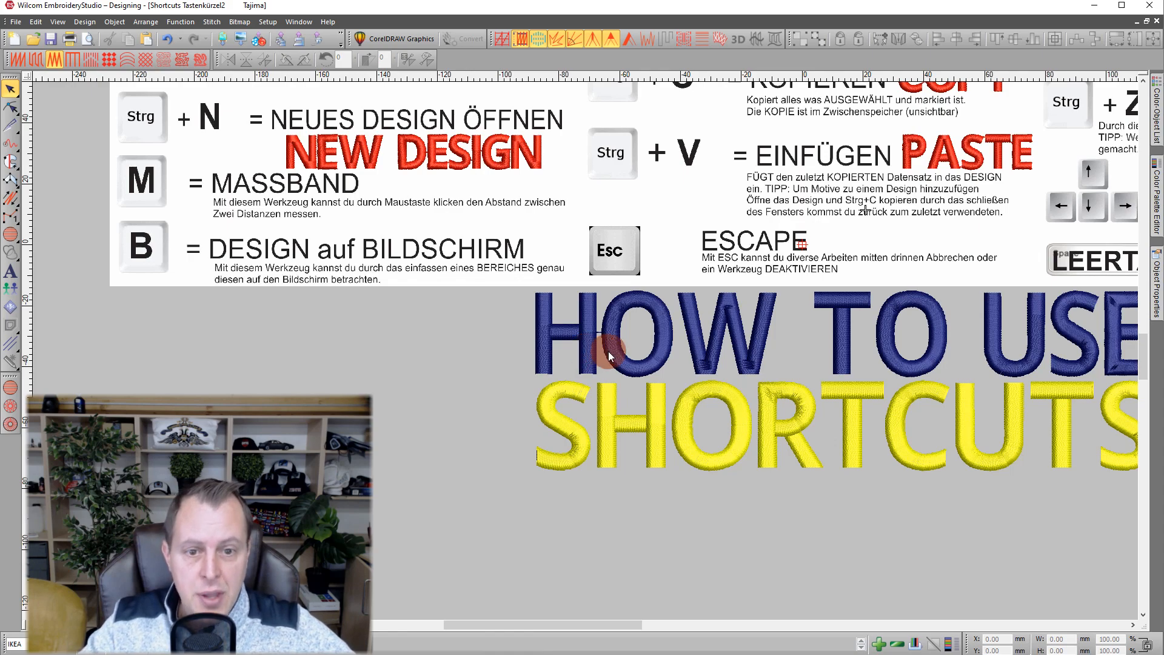
key("t")
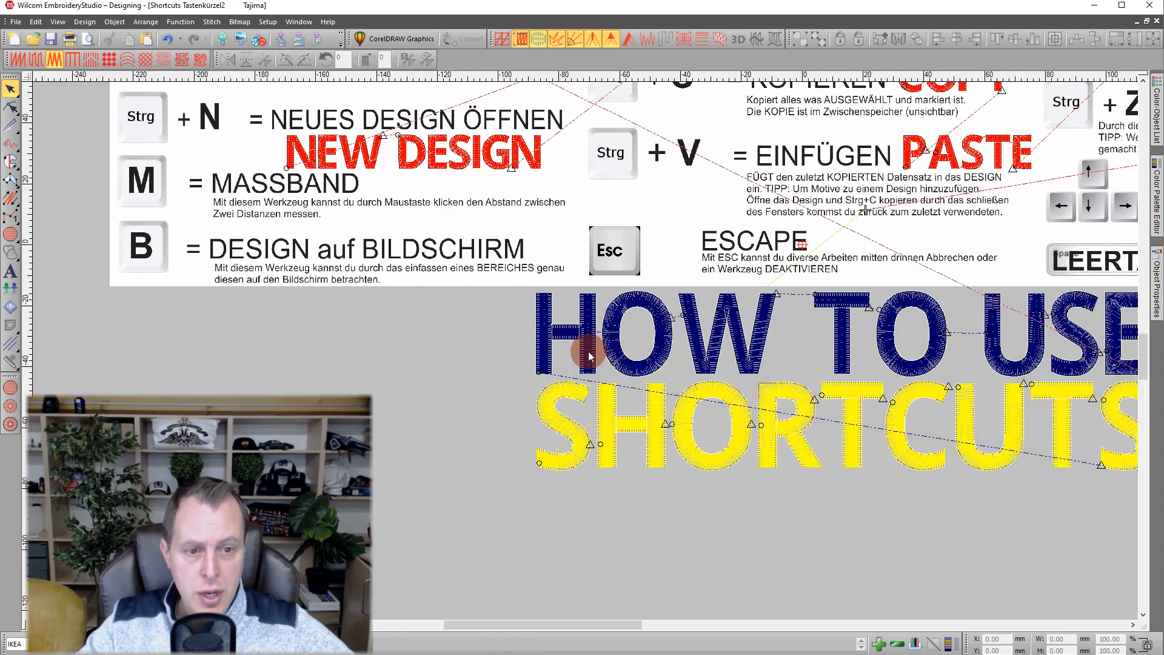
scroll(589, 355, "up", 3)
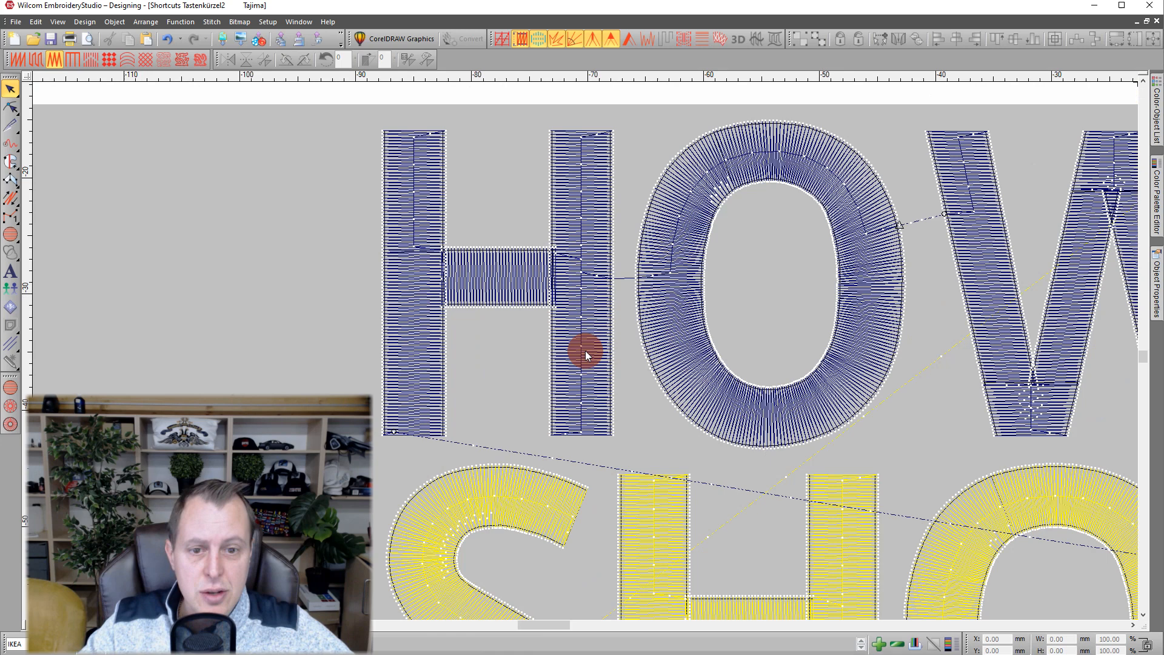
left_click(572, 314)
key("t")
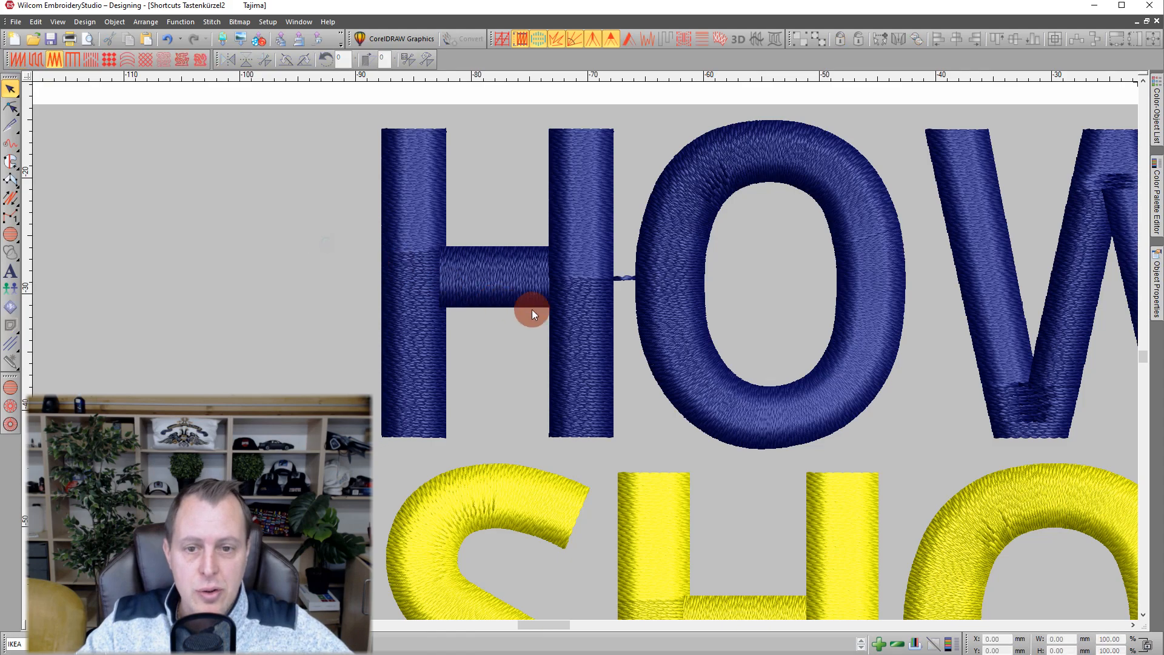
- Compare the lettering with TrueView off and on, ending in the plain stitch view
key("t")
scroll(540, 347, "down", 3)
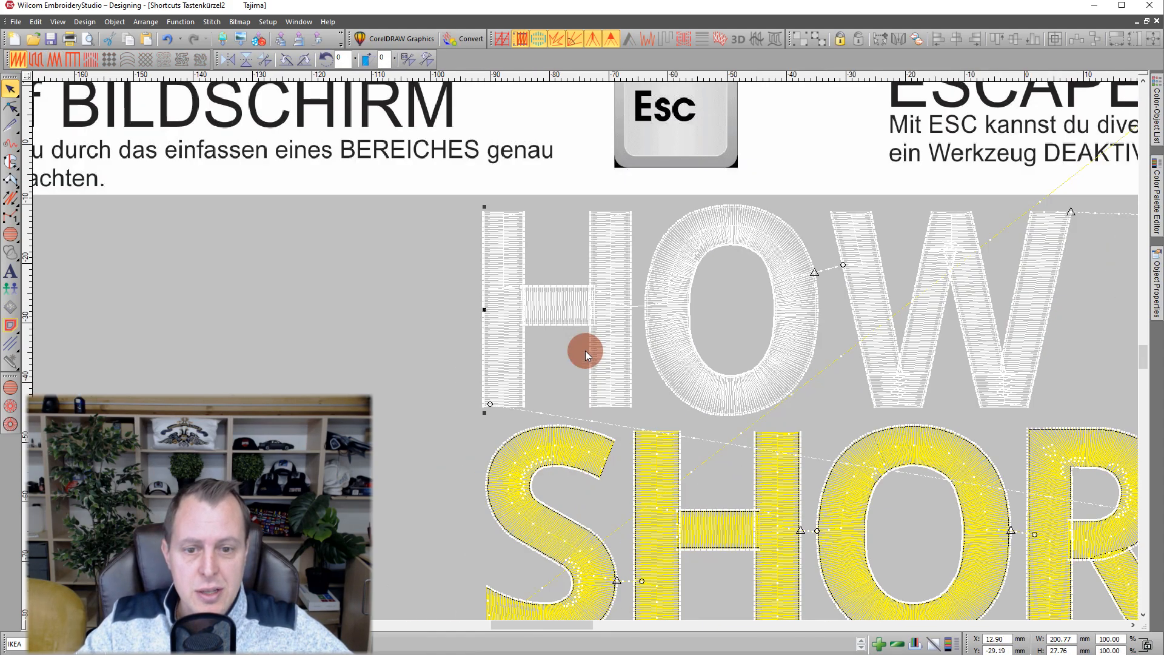
left_click(466, 303)
key("t")
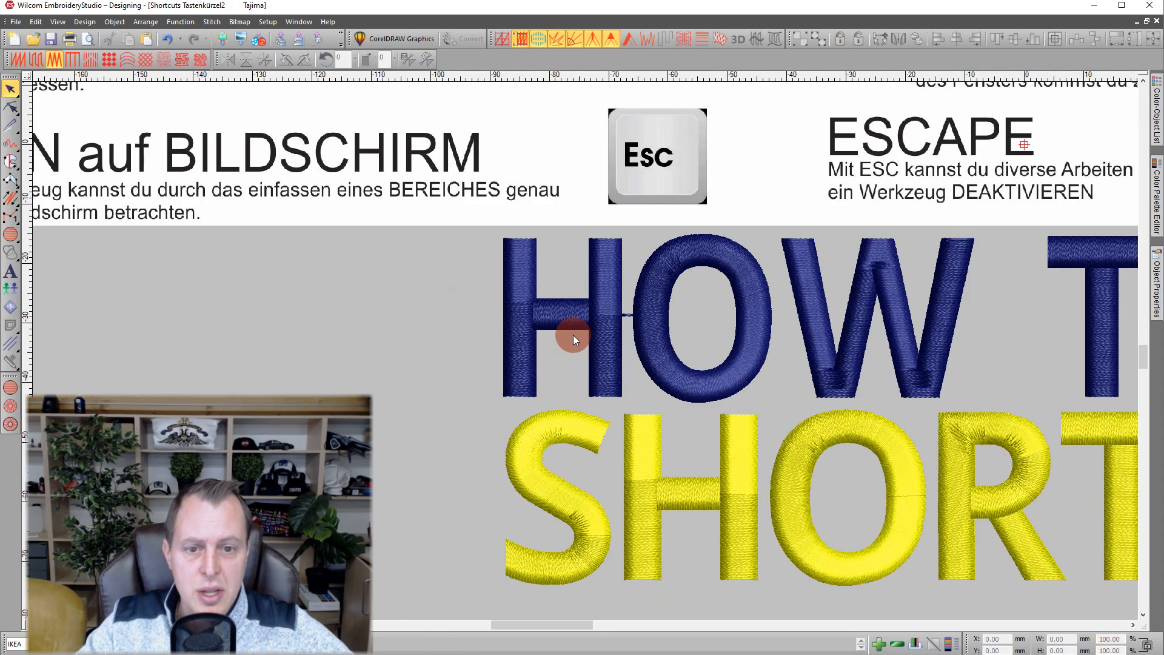
key("t")
scroll(584, 351, "up", 2)
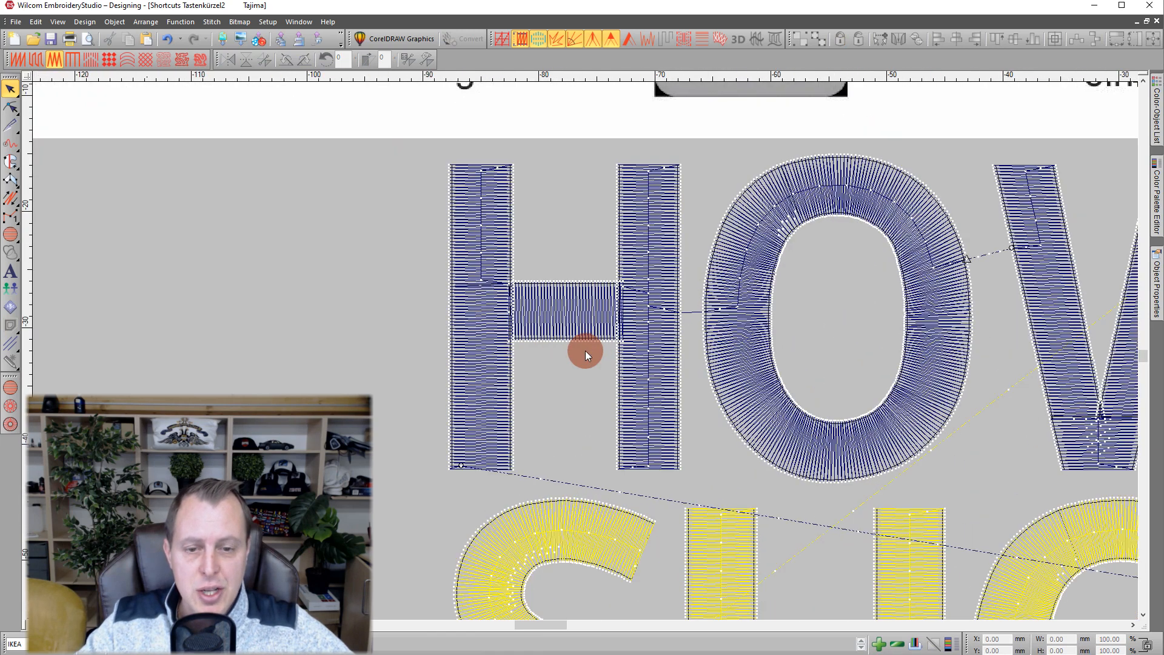
scroll(584, 350, "down", 1)
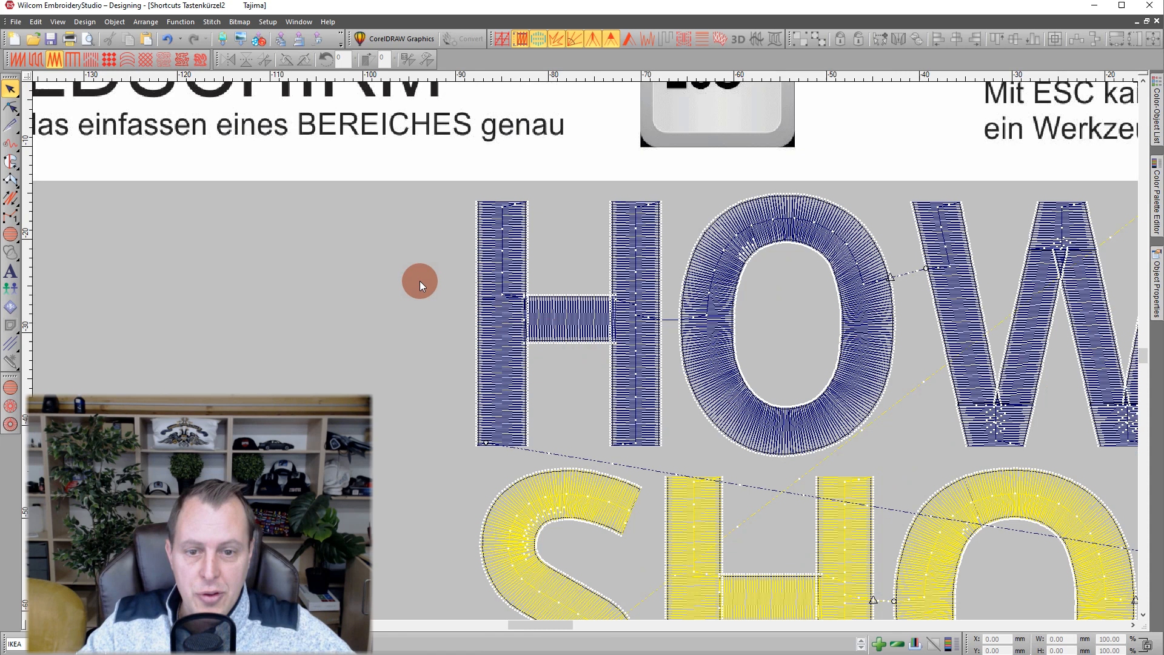
- With the blue HOW TO USE lettering selected, hide and restore the stitches, and switch TrueView on and off again
left_click(522, 373)
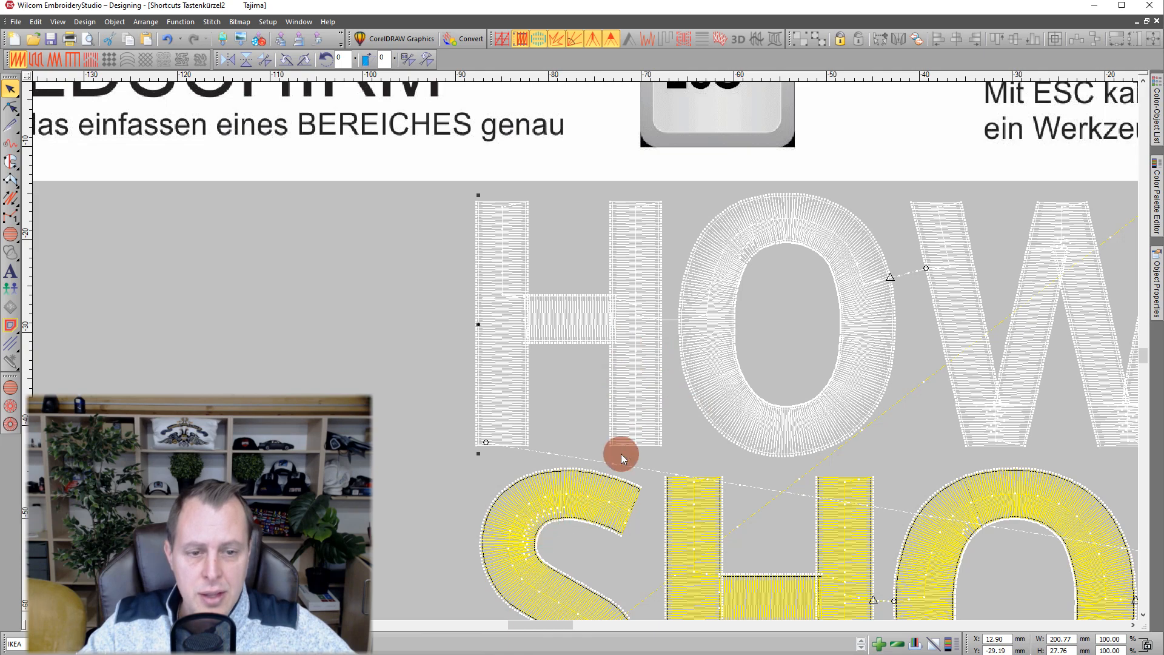
scroll(692, 367, "down", 2)
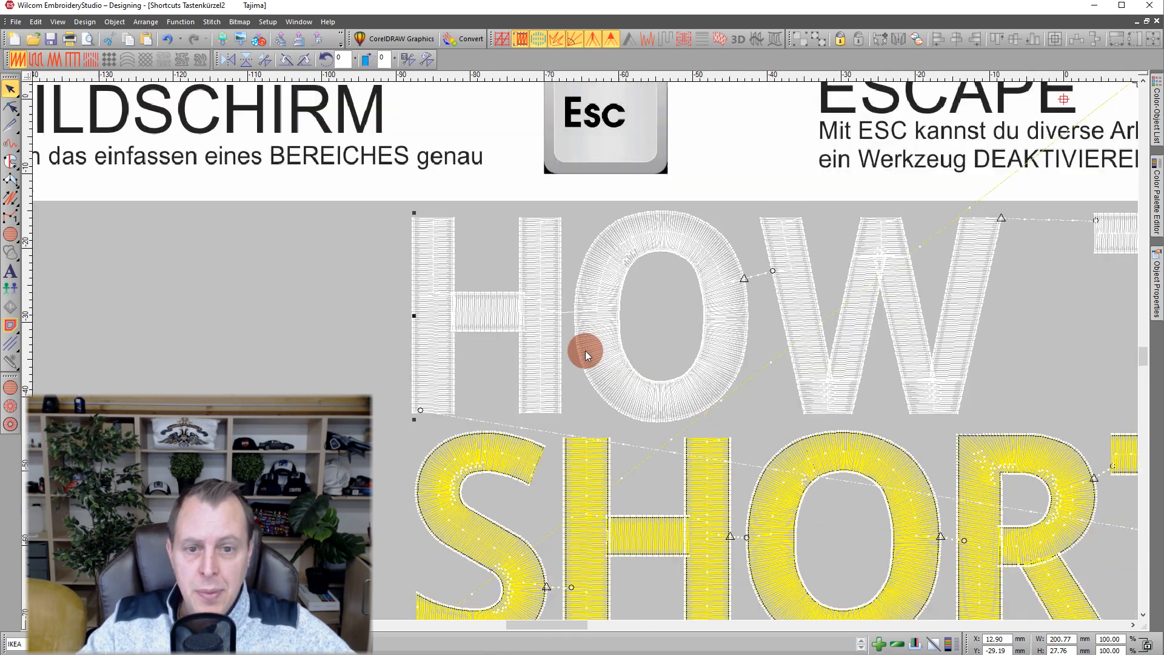
scroll(588, 350, "up", 2)
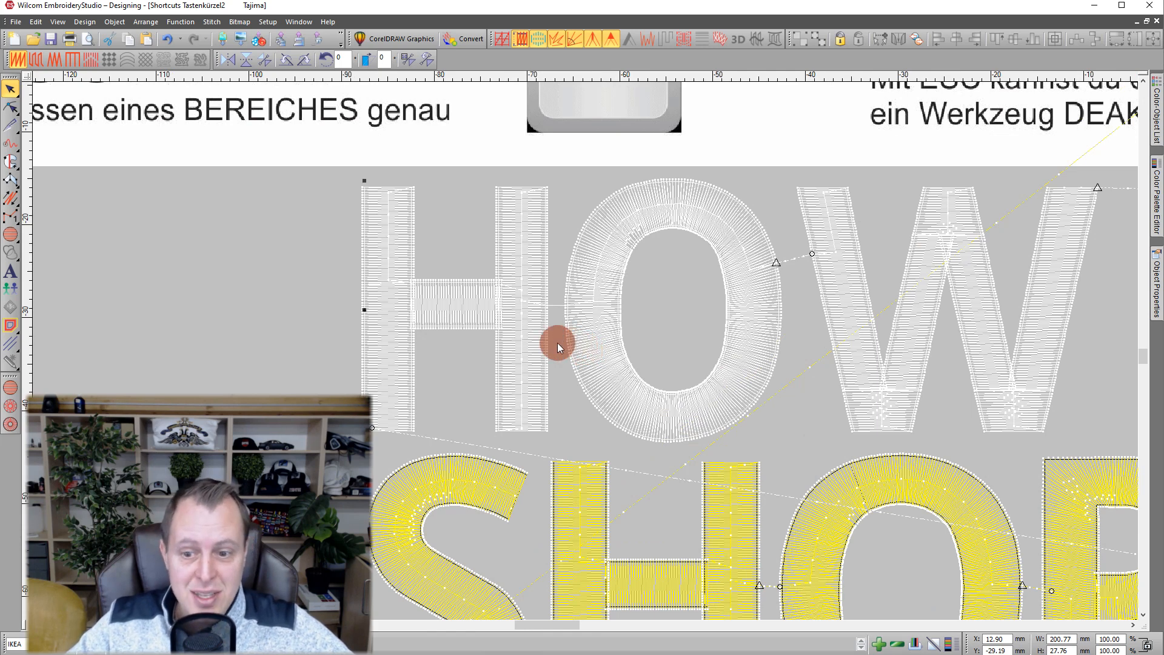
key("s")
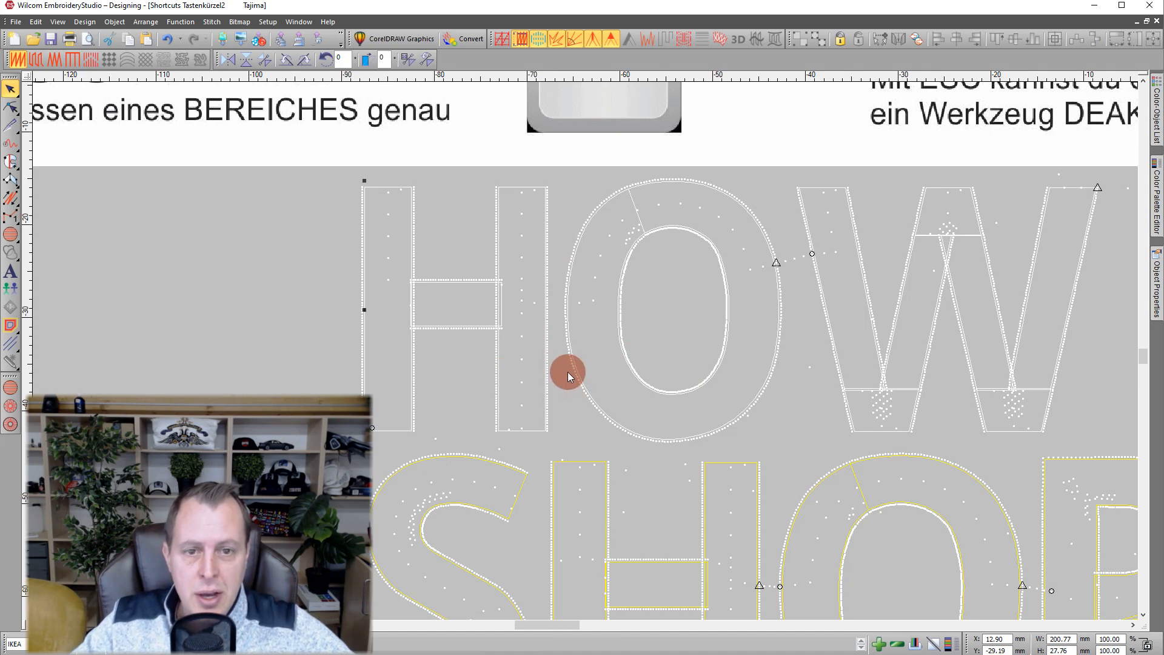
scroll(567, 372, "down", 2)
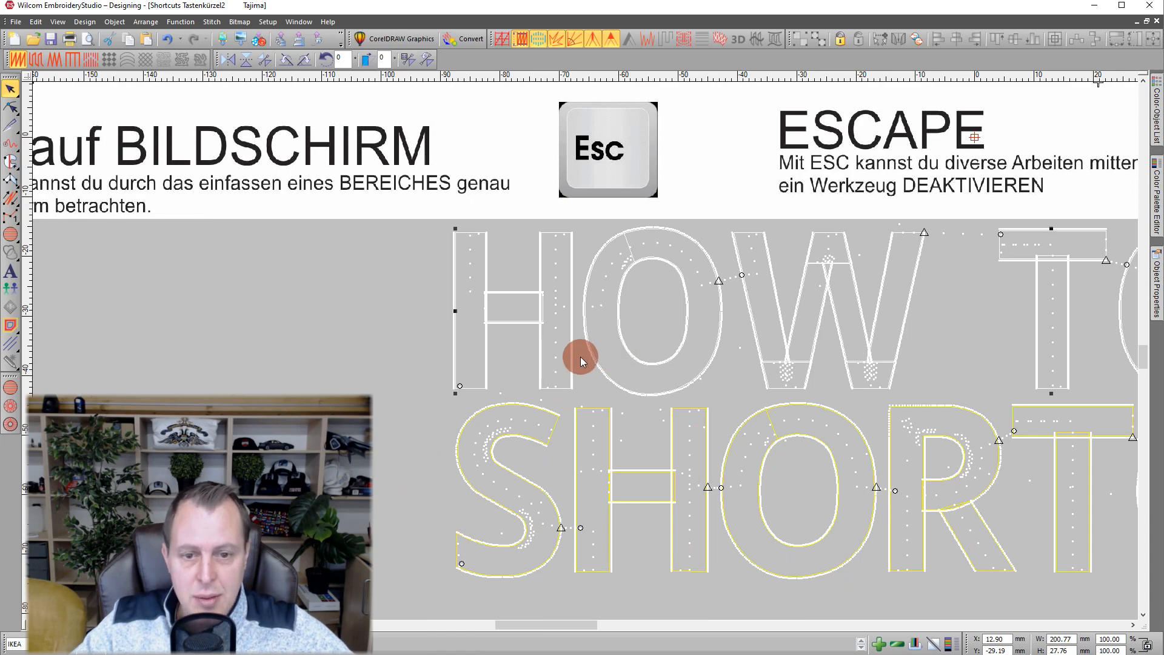
key("s")
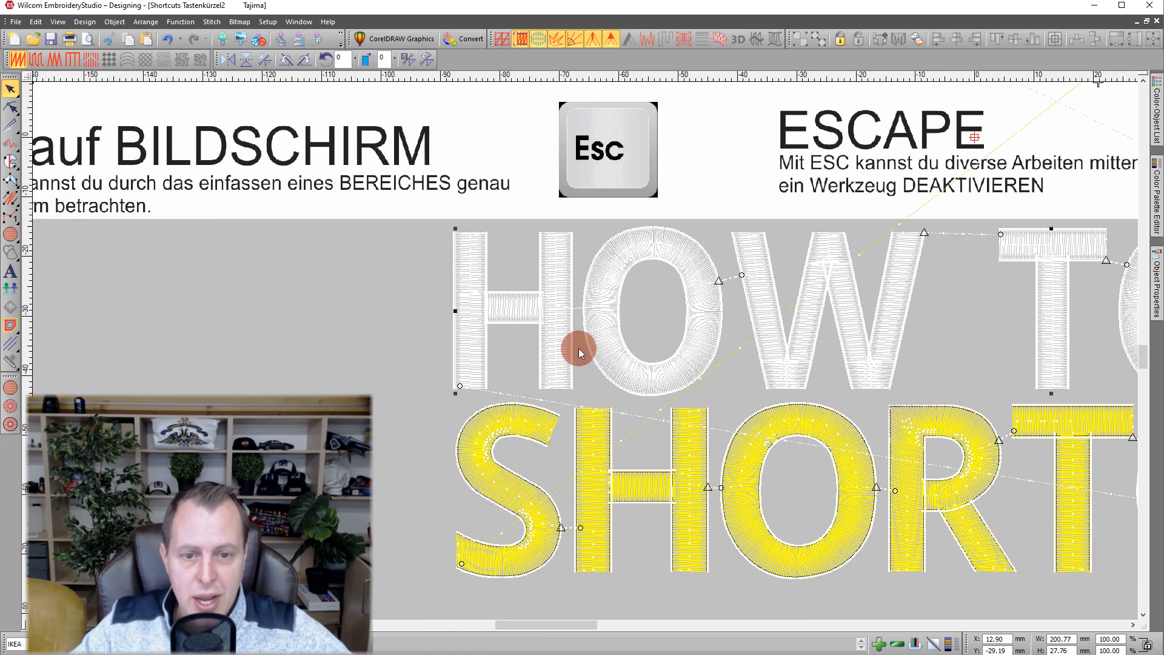
key("t")
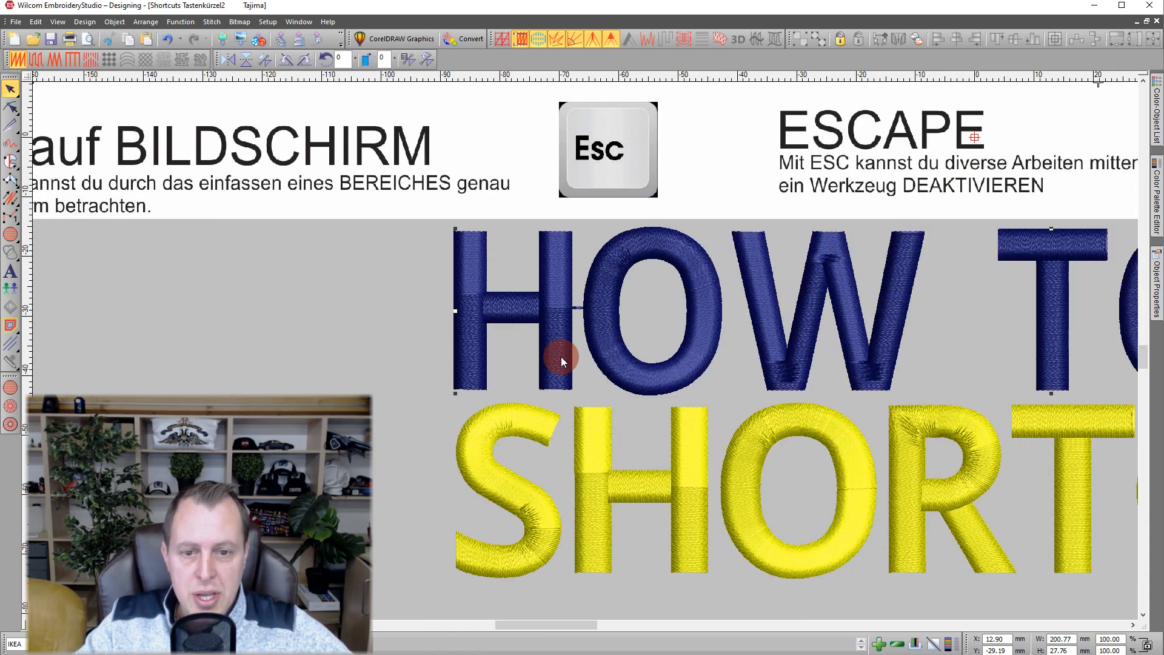
key("t")
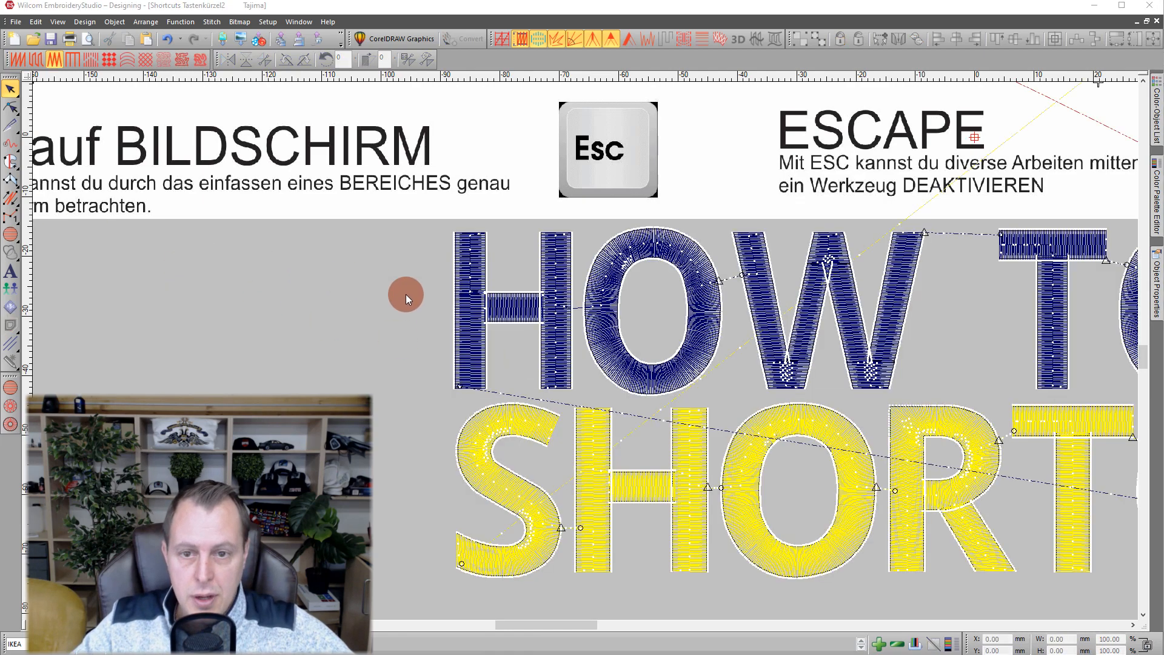
- Hide and show the shortcuts background bitmap several times, ending with it shown behind the embroidery
scroll(443, 304, "down", 2)
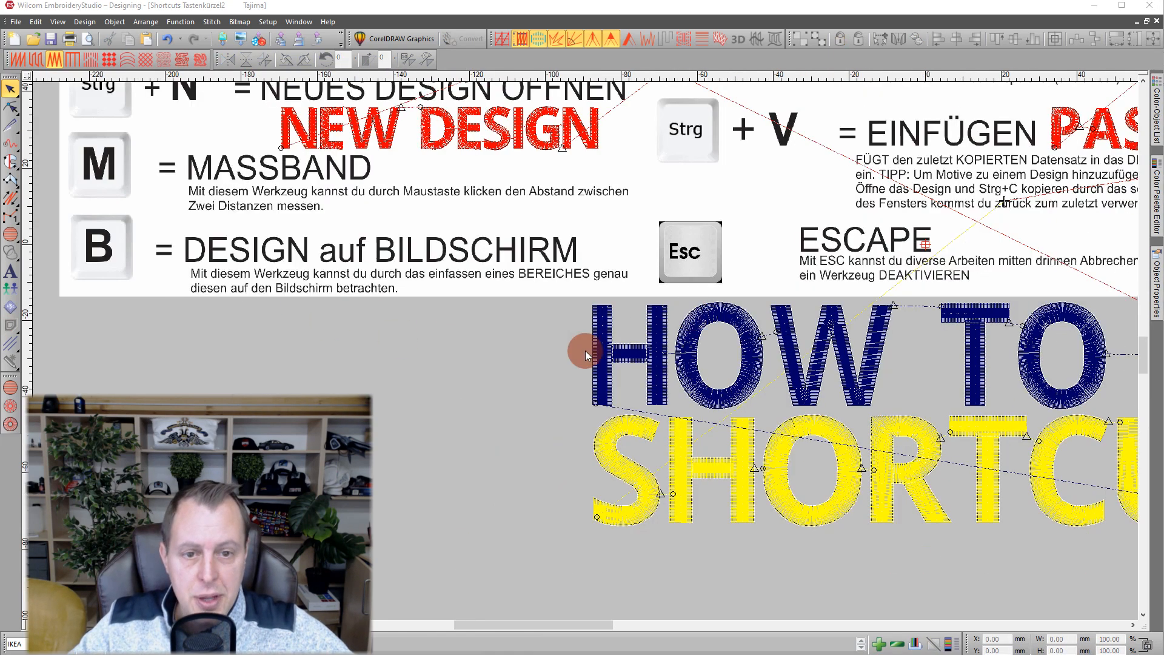
scroll(592, 314, "down", 1)
scroll(585, 350, "up", 1)
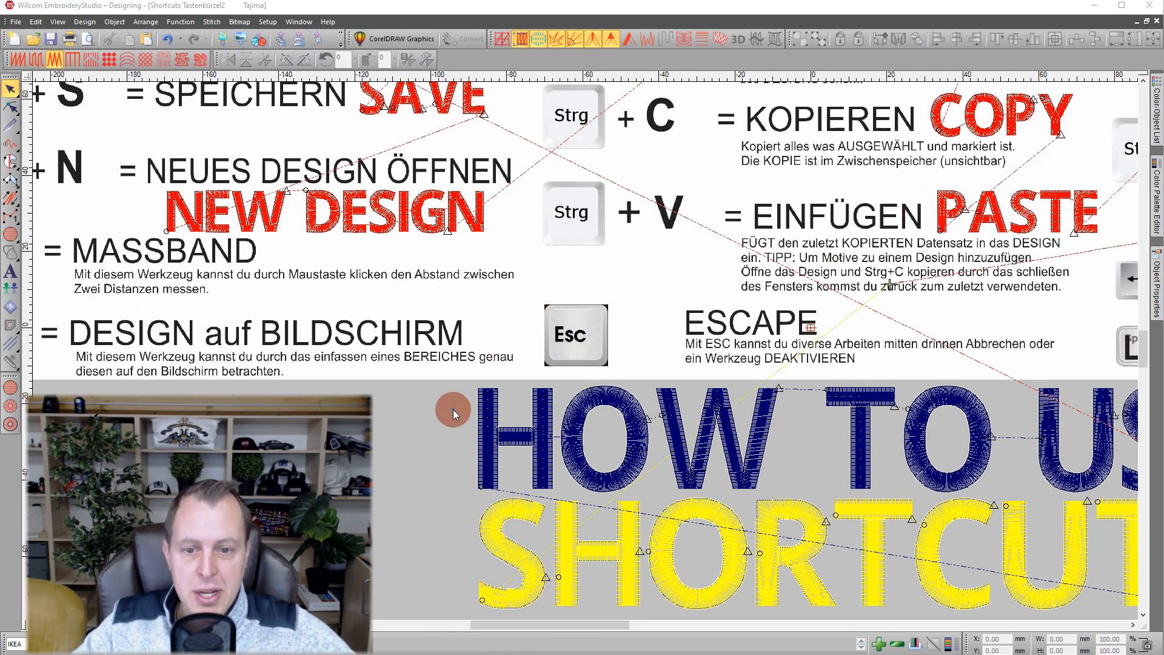
key("d")
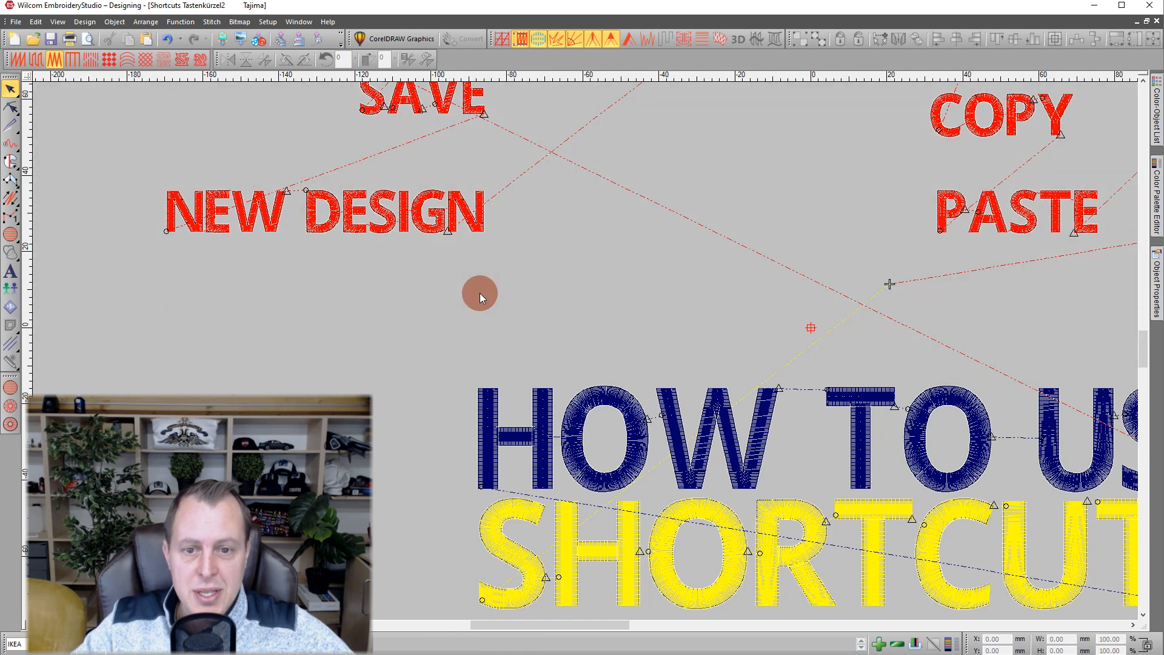
key("d")
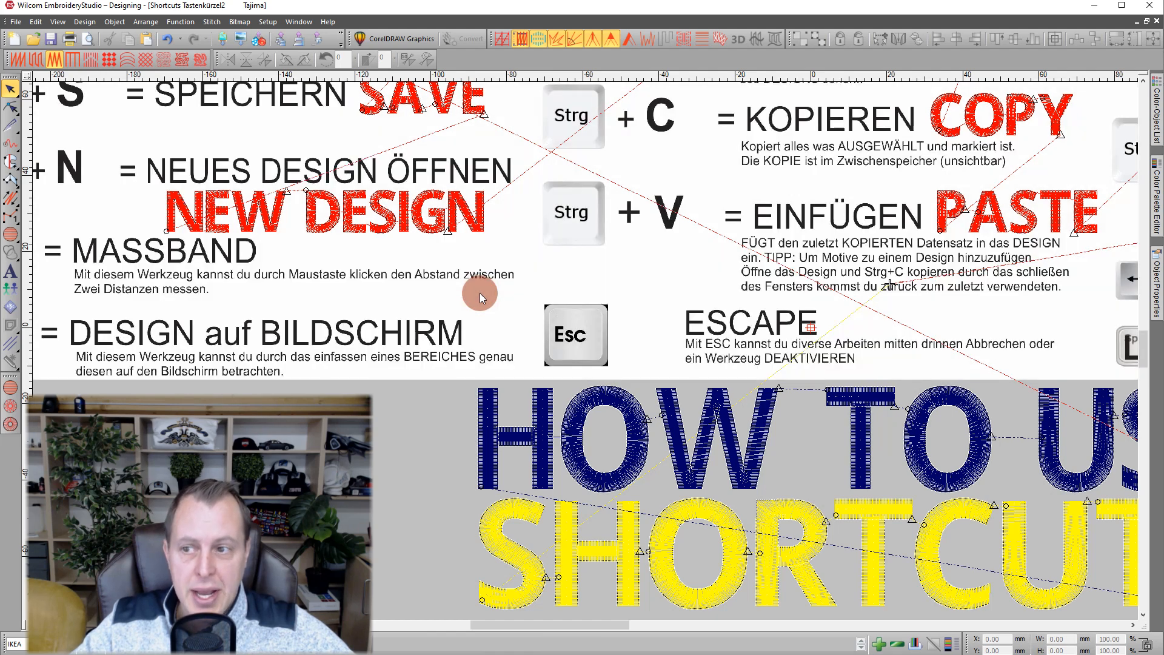
key("d")
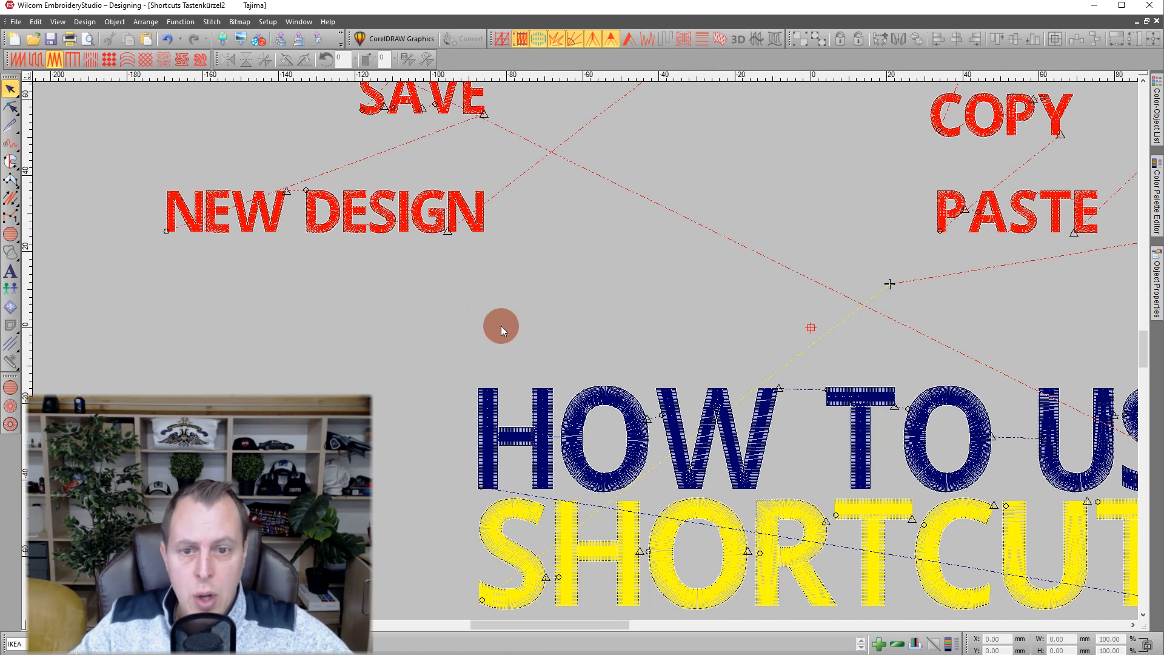
key("d")
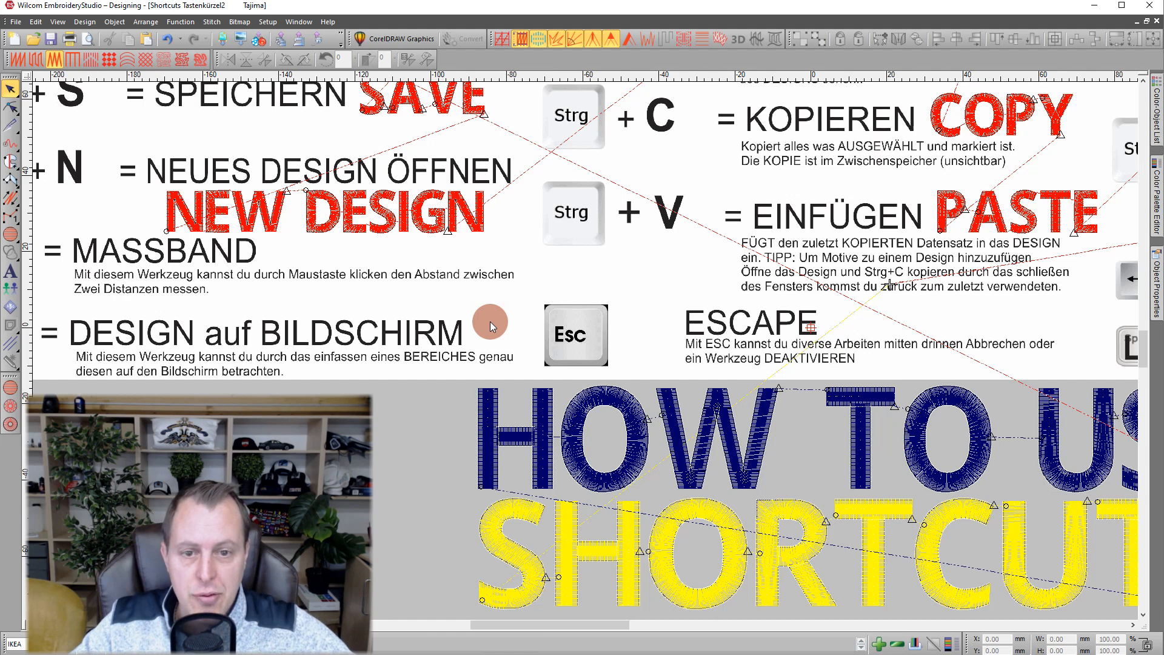
key("d")
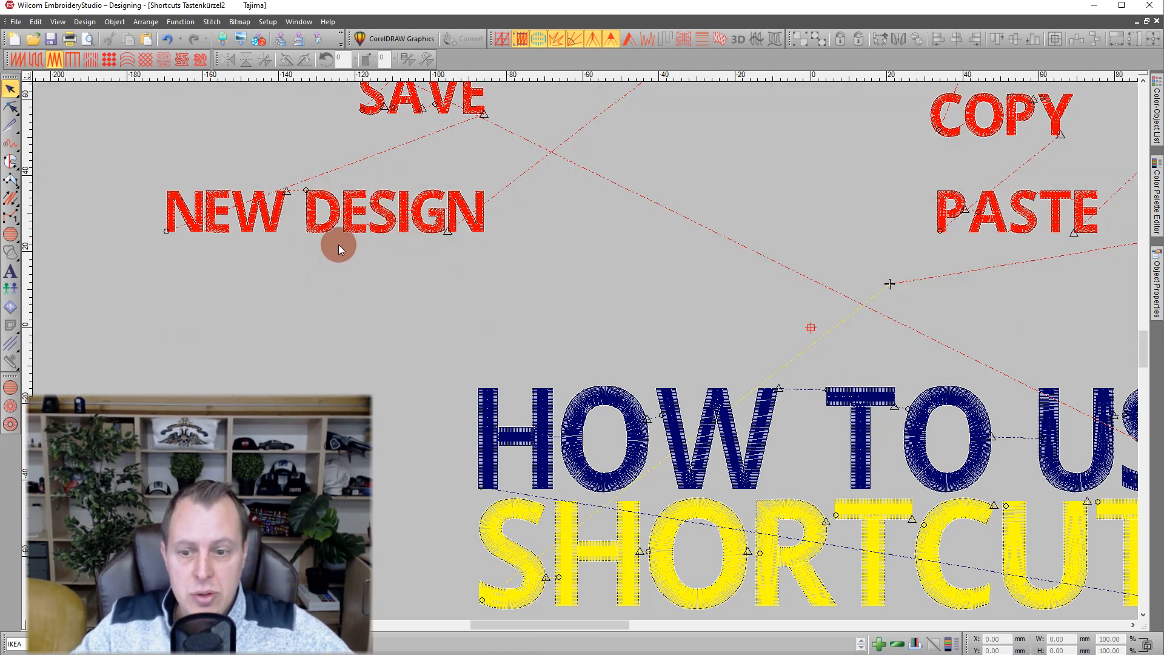
key("d")
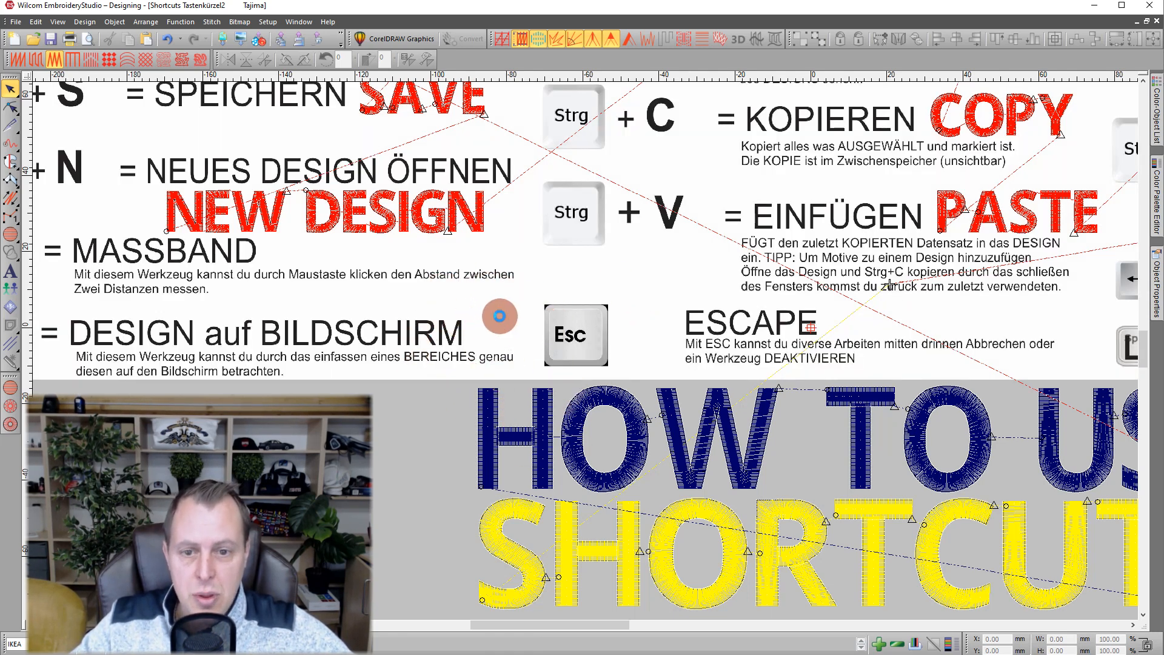
key("d")
key("d")
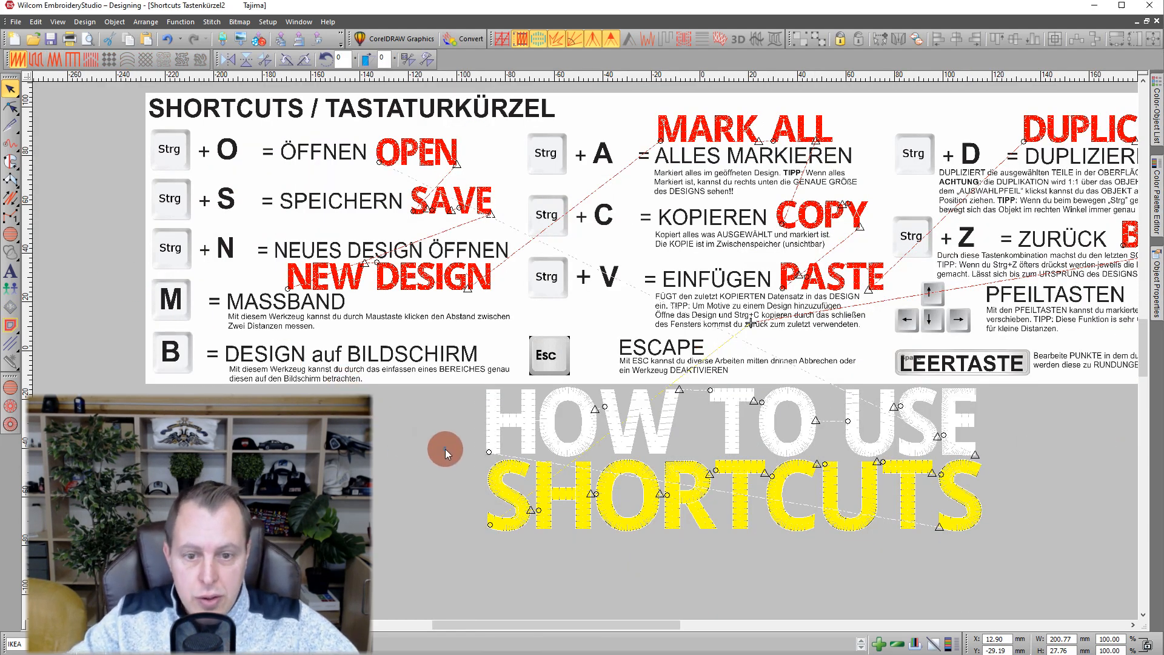
- Select the HOW TO USE lettering, reduce it to bare outlines by switching off stitch generation, and generate its stitches again
left_click(446, 449)
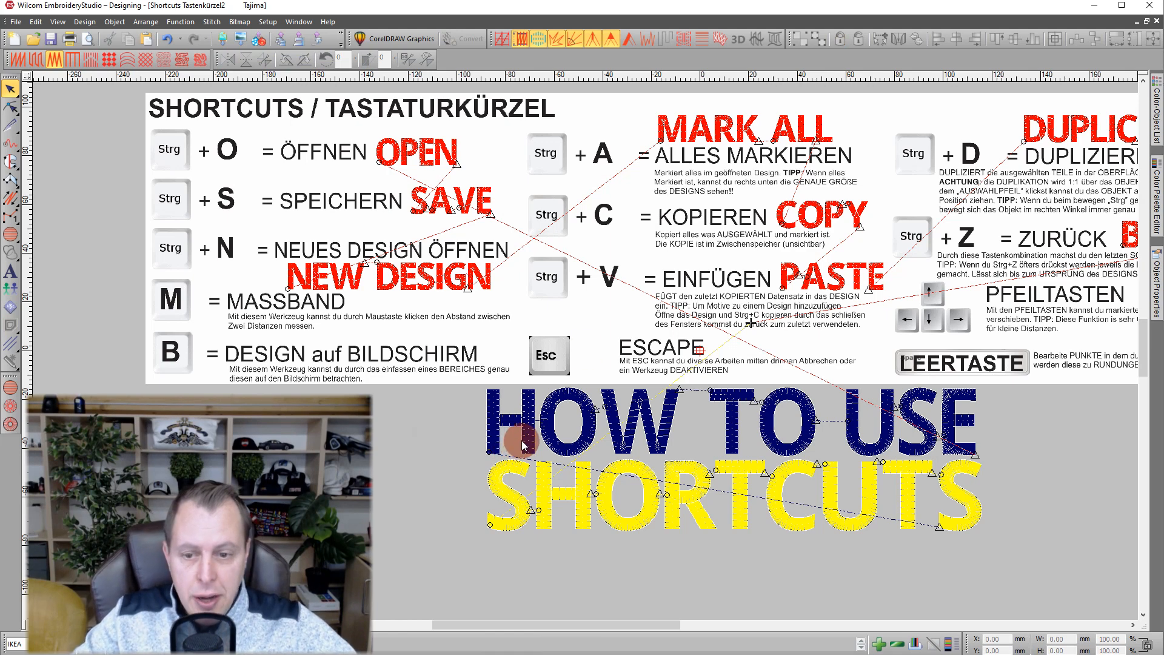
scroll(515, 442, "up", 1)
left_click(596, 330)
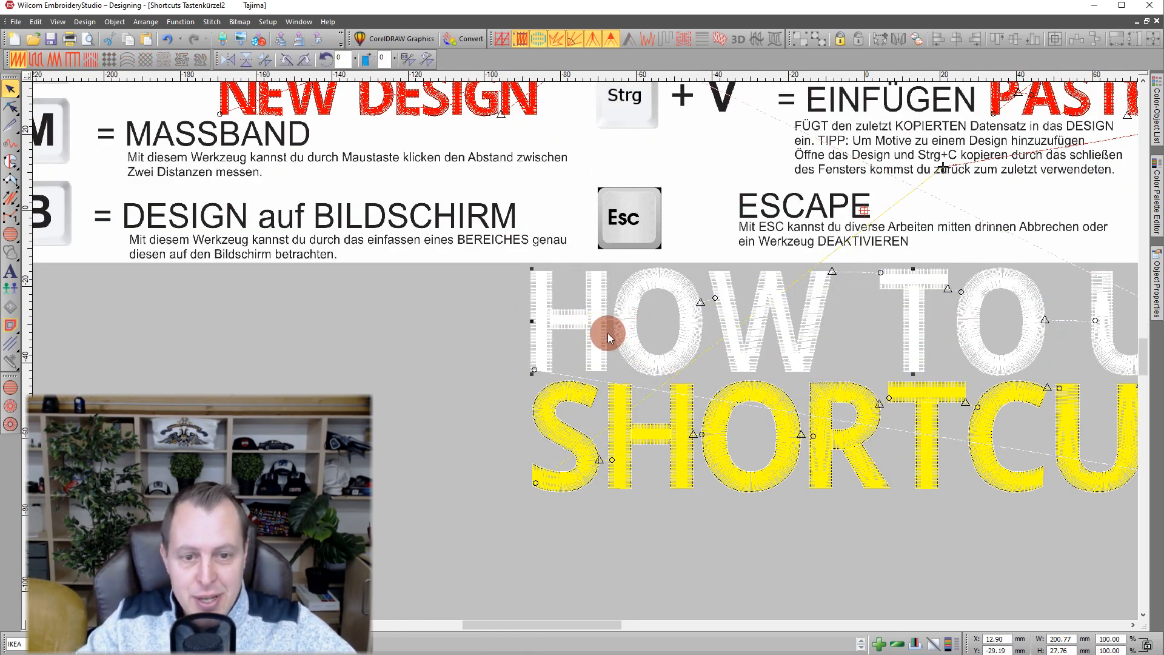
key("g")
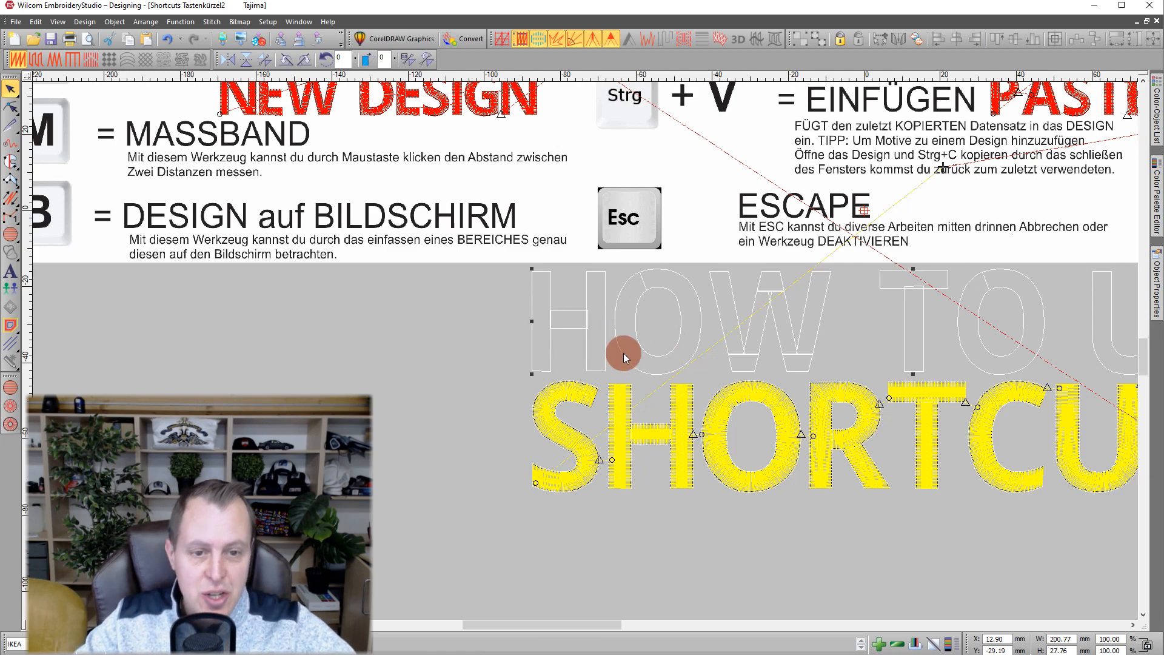
scroll(616, 353, "up", 2)
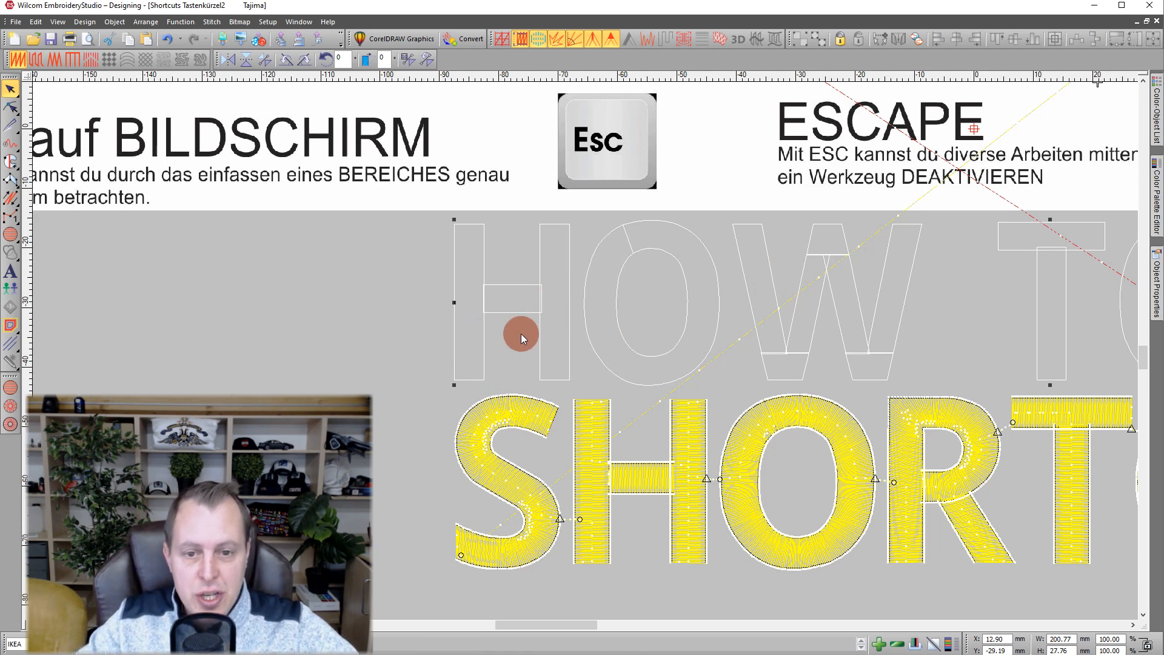
key("g")
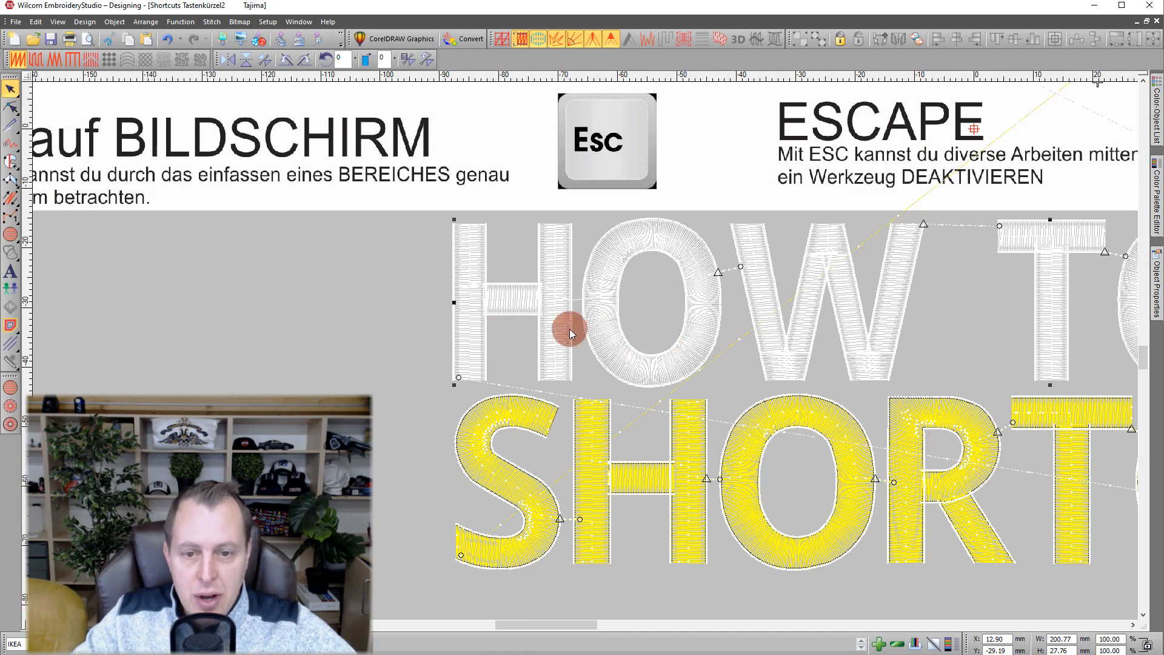
- Switch off stitch generation for the HOW TO USE lettering once more and bring its stitches back
key("Escape")
left_click(478, 326)
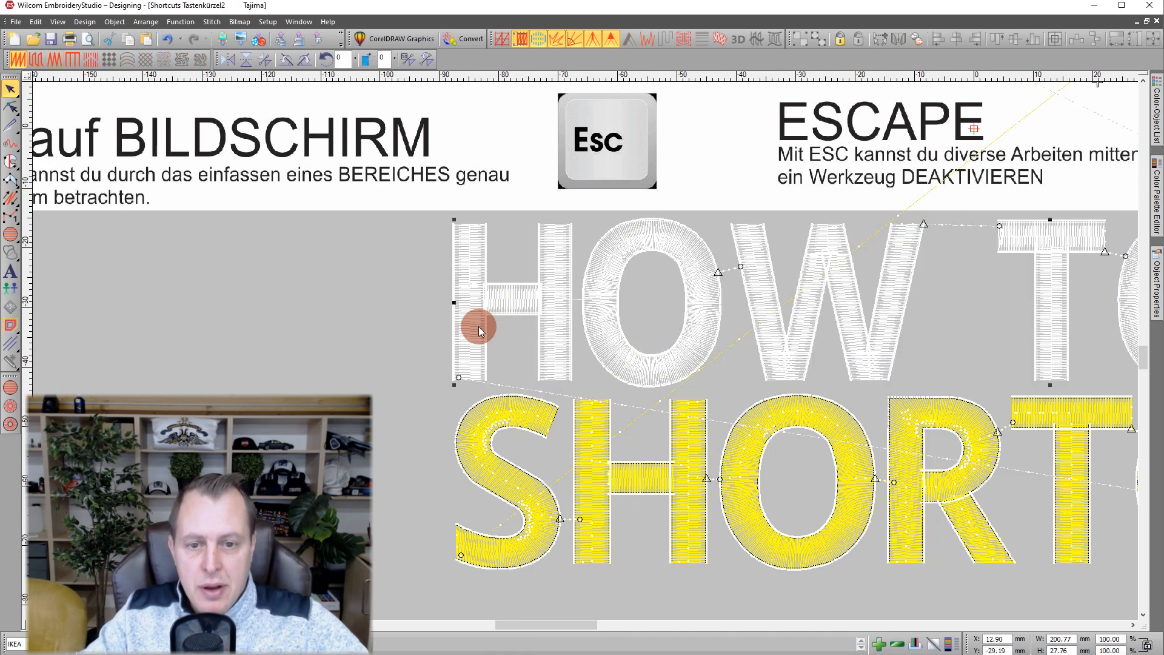
key("g")
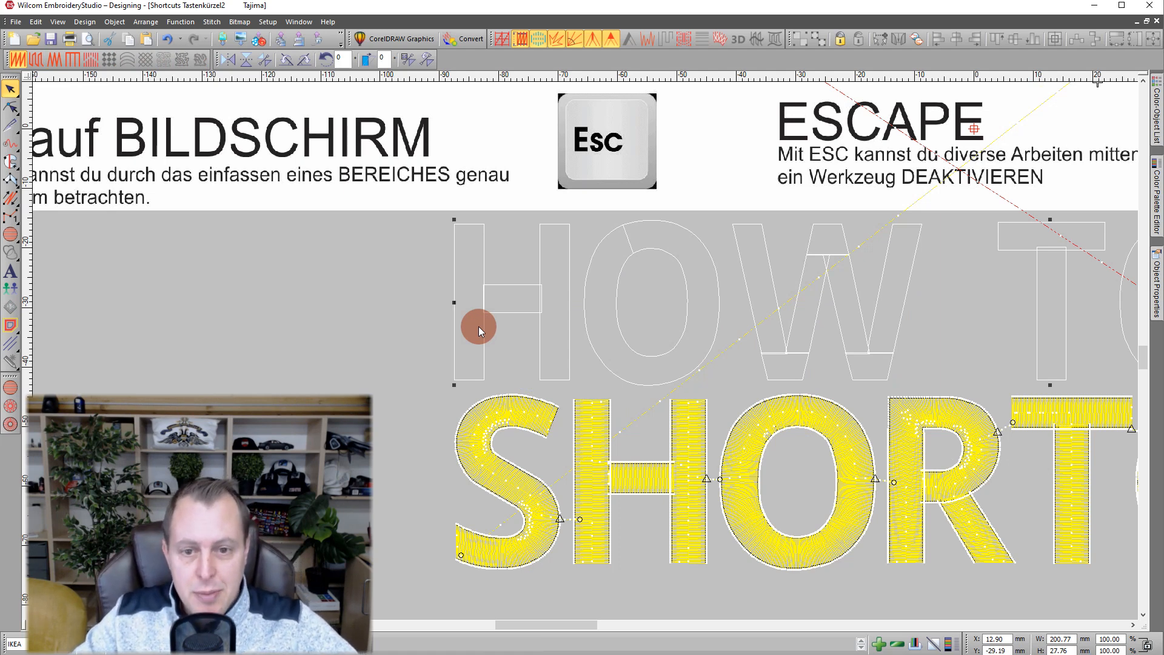
key("Escape")
left_click(456, 283)
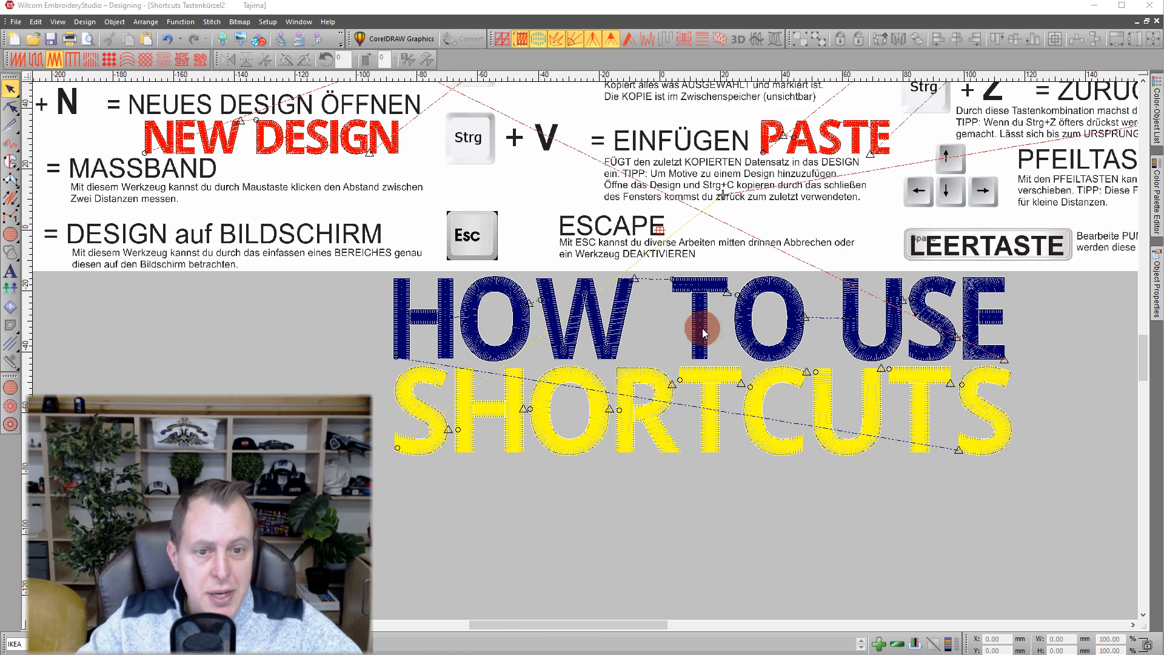
- Reshape the HOW TO USE lettering by raising its baseline's middle point and toggling that point between corner and curve
left_click(349, 332)
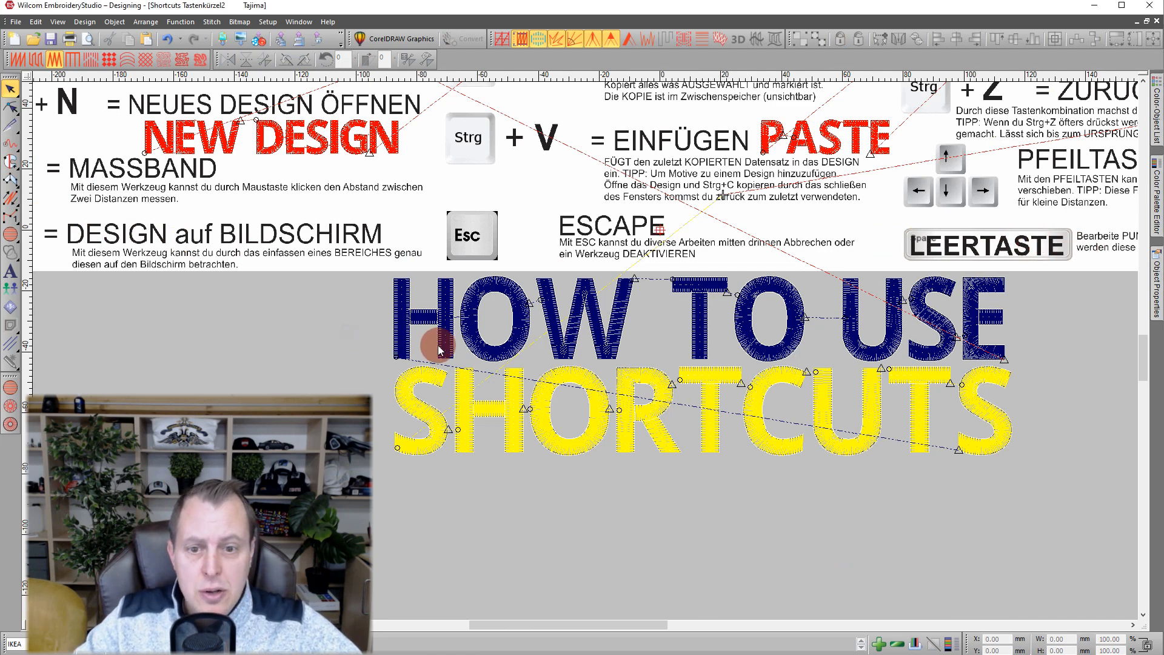
left_click(491, 355)
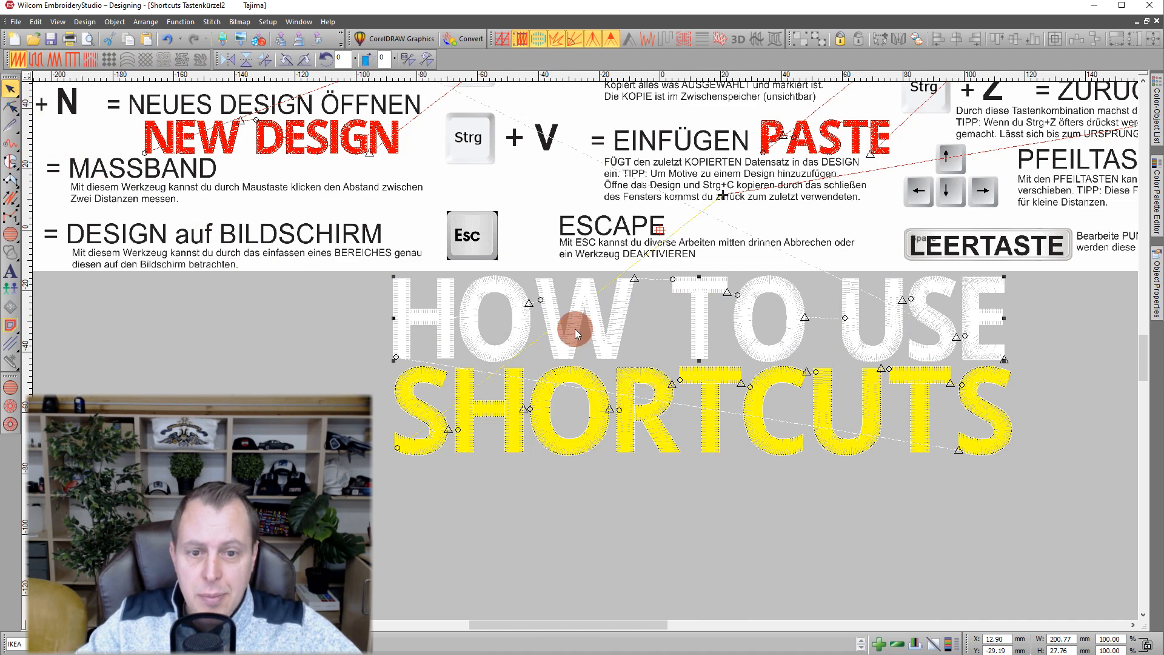
left_click(11, 107)
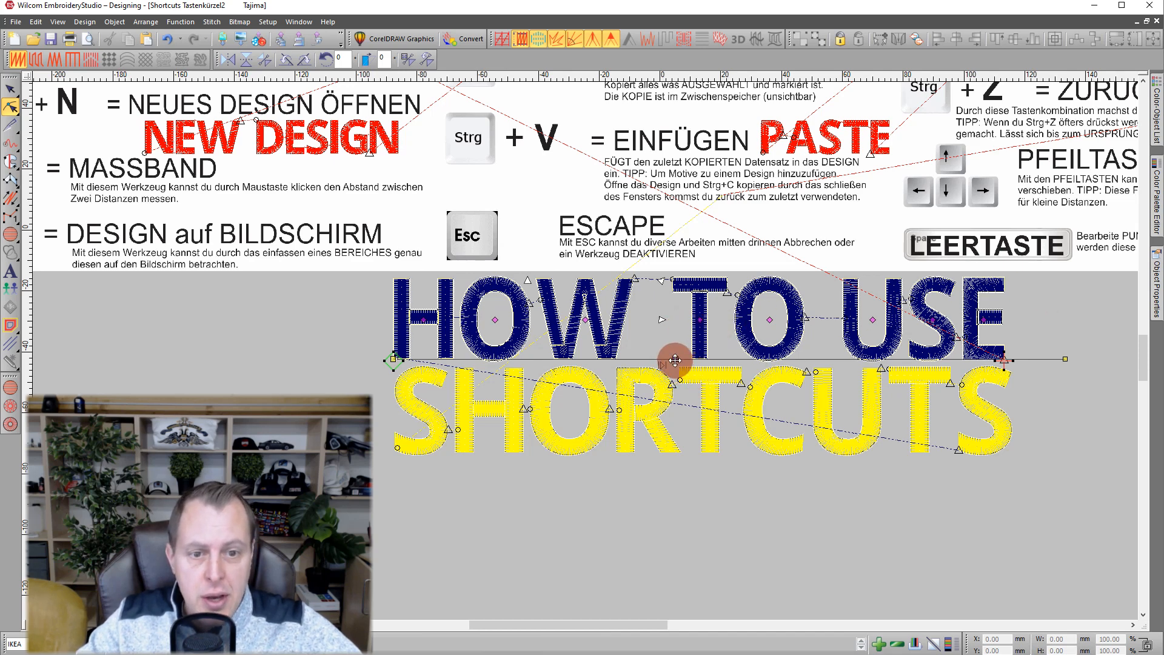
left_click_drag(674, 360, 677, 328)
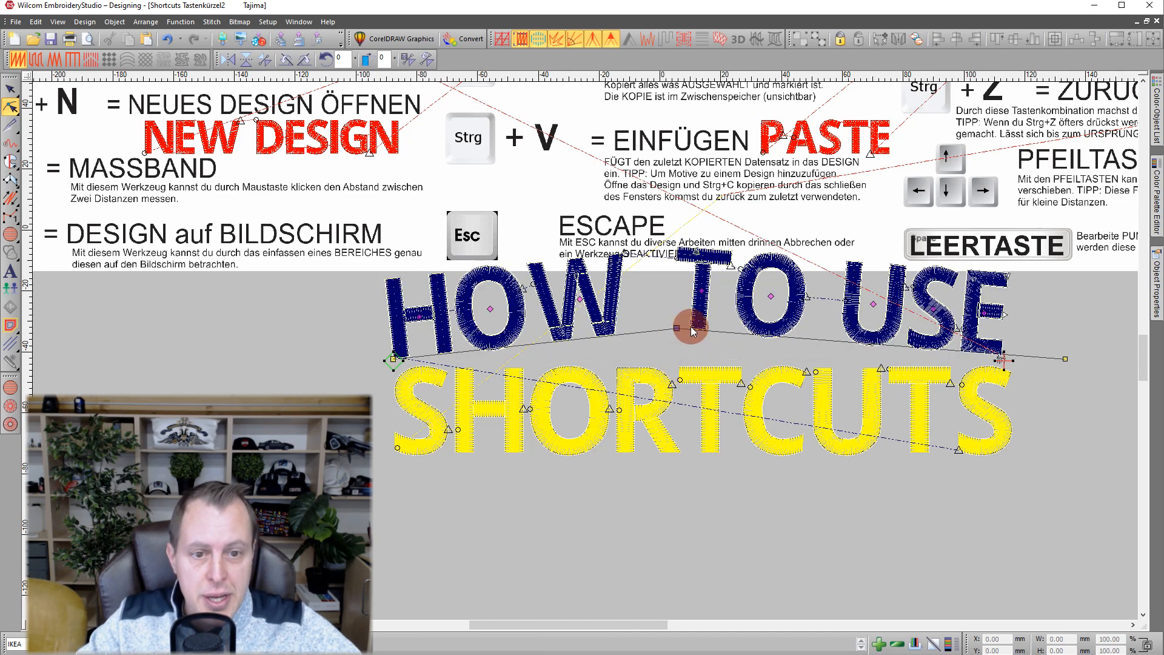
key("space")
key("space")
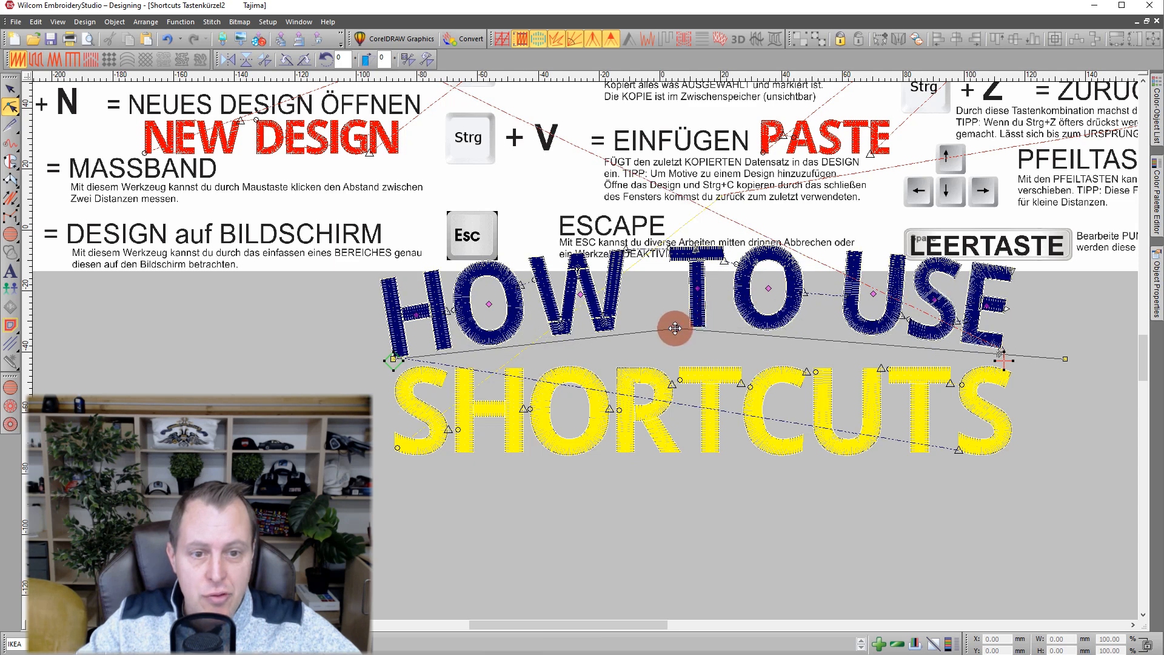
left_click_drag(676, 328, 697, 314)
key("space")
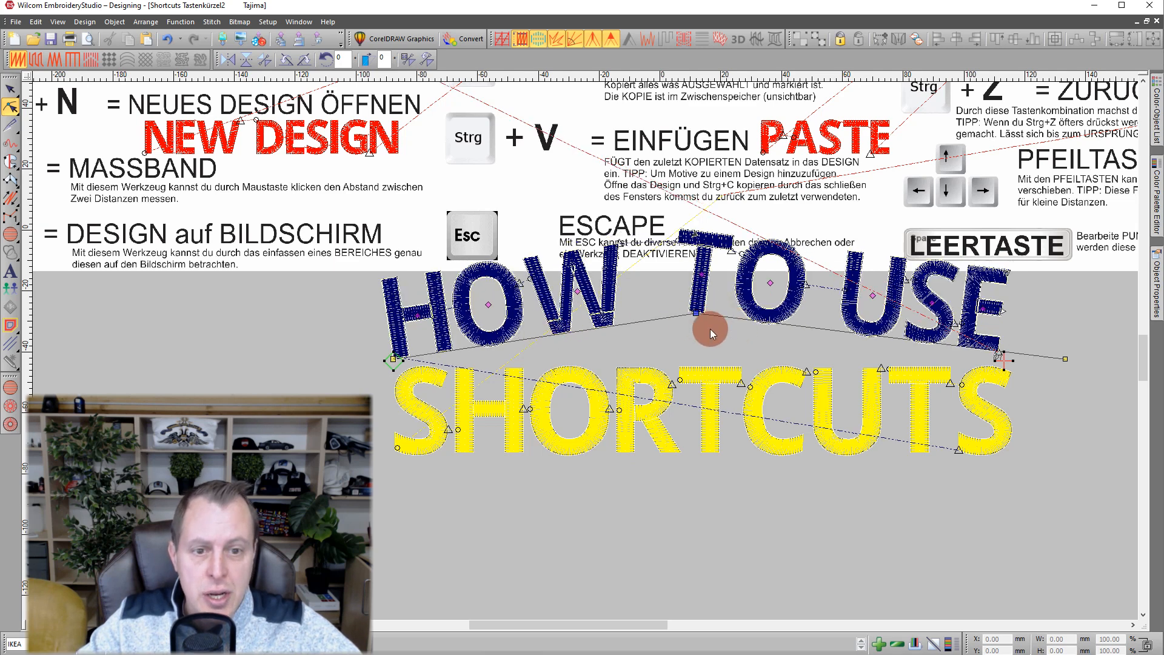
- Pull both baseline ends of the HOW TO USE lettering down and reposition its middle point, toggling it to end as a corner
left_click_drag(1065, 359, 998, 460)
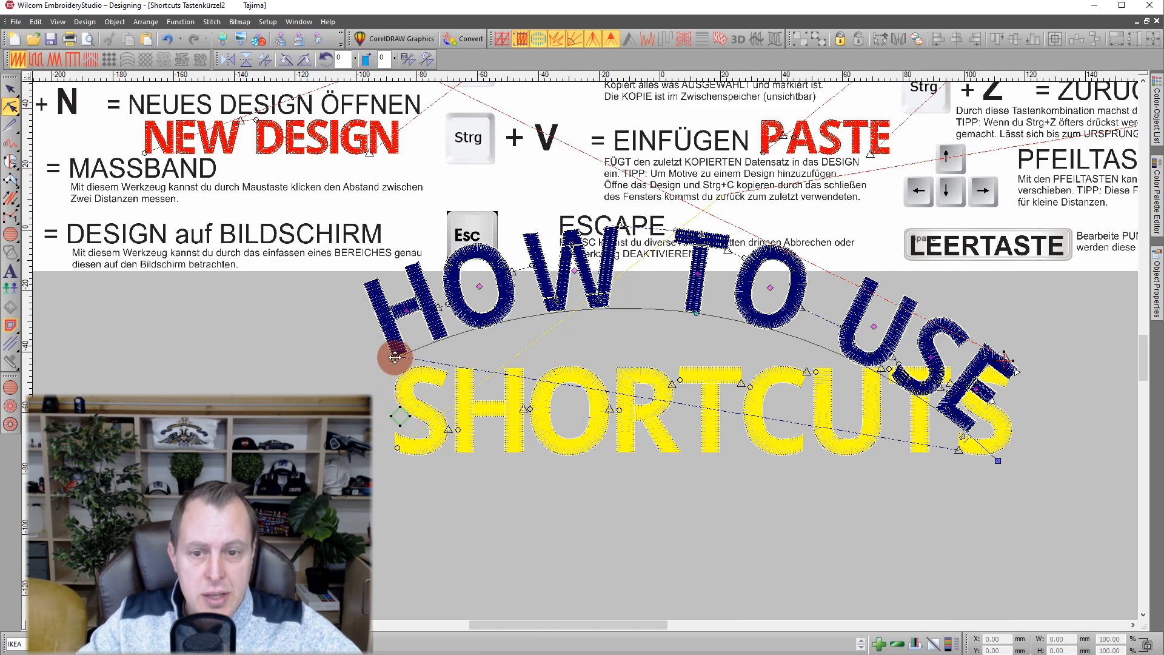
left_click_drag(395, 411, 410, 451)
left_click_drag(696, 312, 658, 333)
key("space")
key("space")
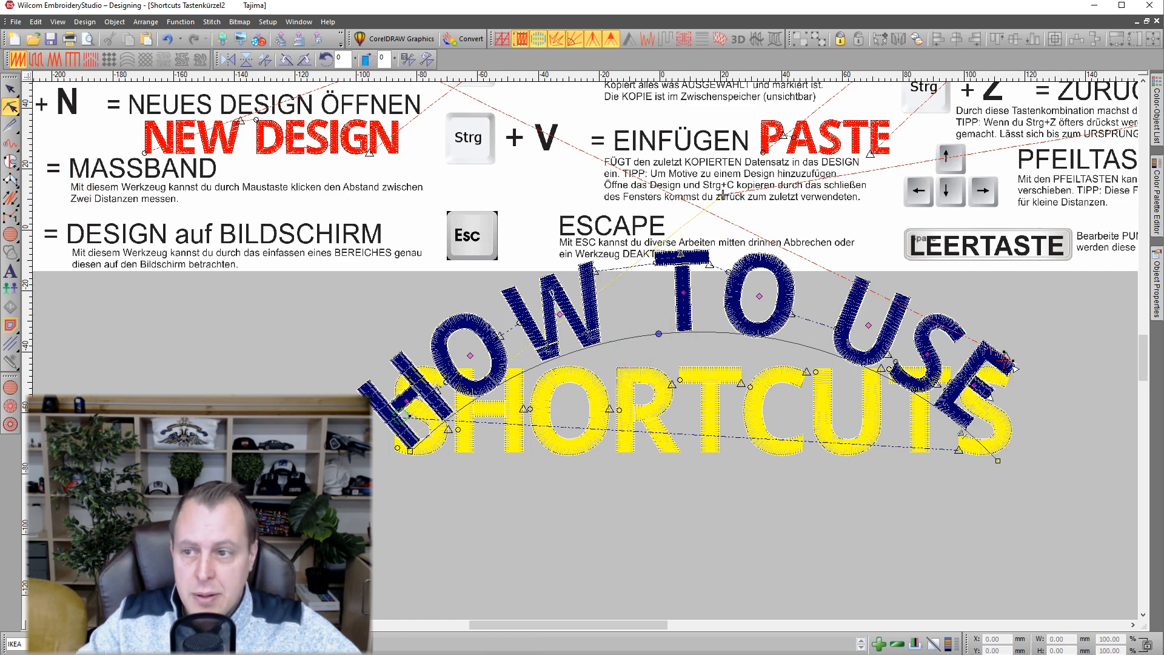
key("space")
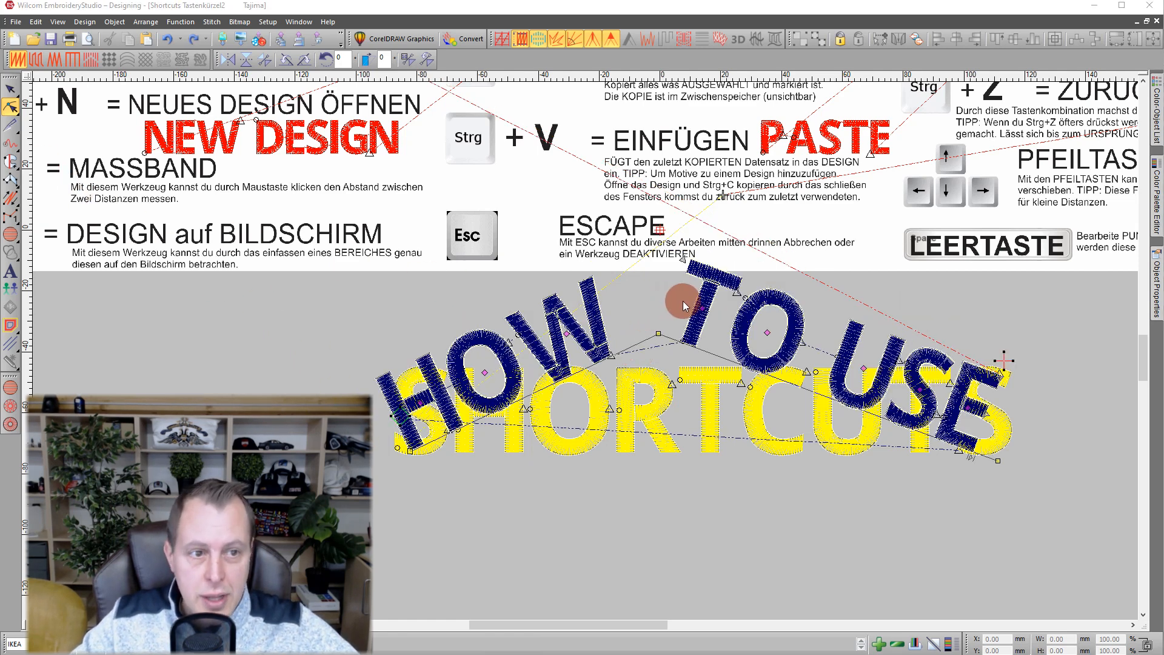
- Undo all the reshaping of the HOW TO USE lettering, back to its straight baseline
scroll(674, 308, "down", 1)
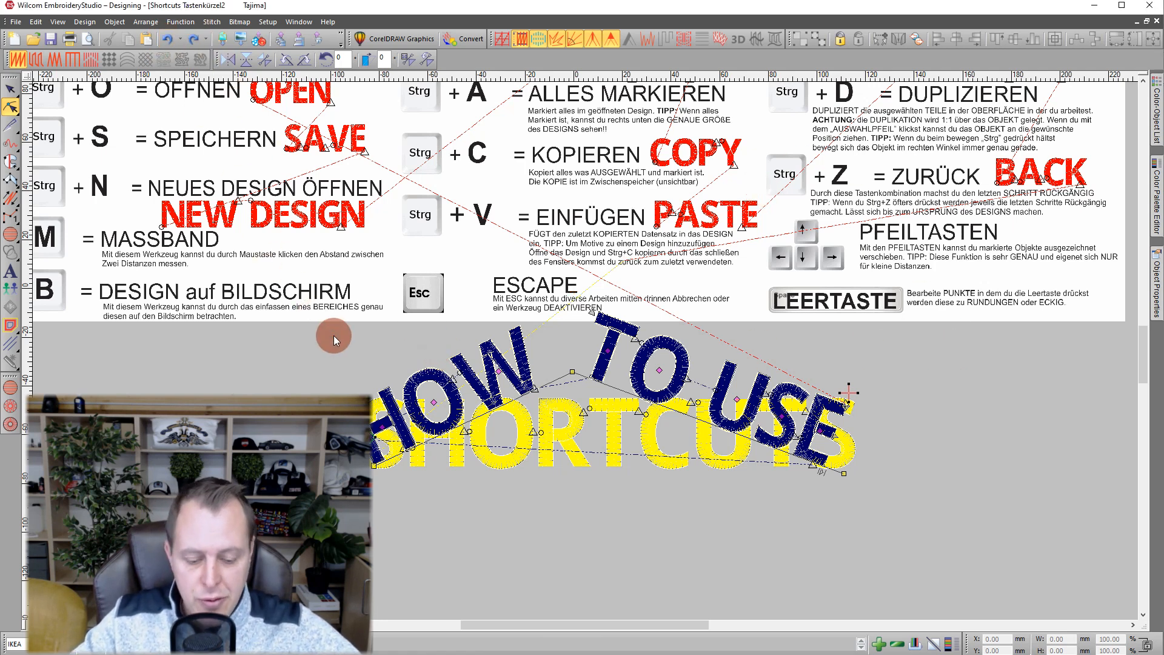
key("ctrl+z")
key("ctrl+z")
key("ctrl+z")
key("ctrl+z")
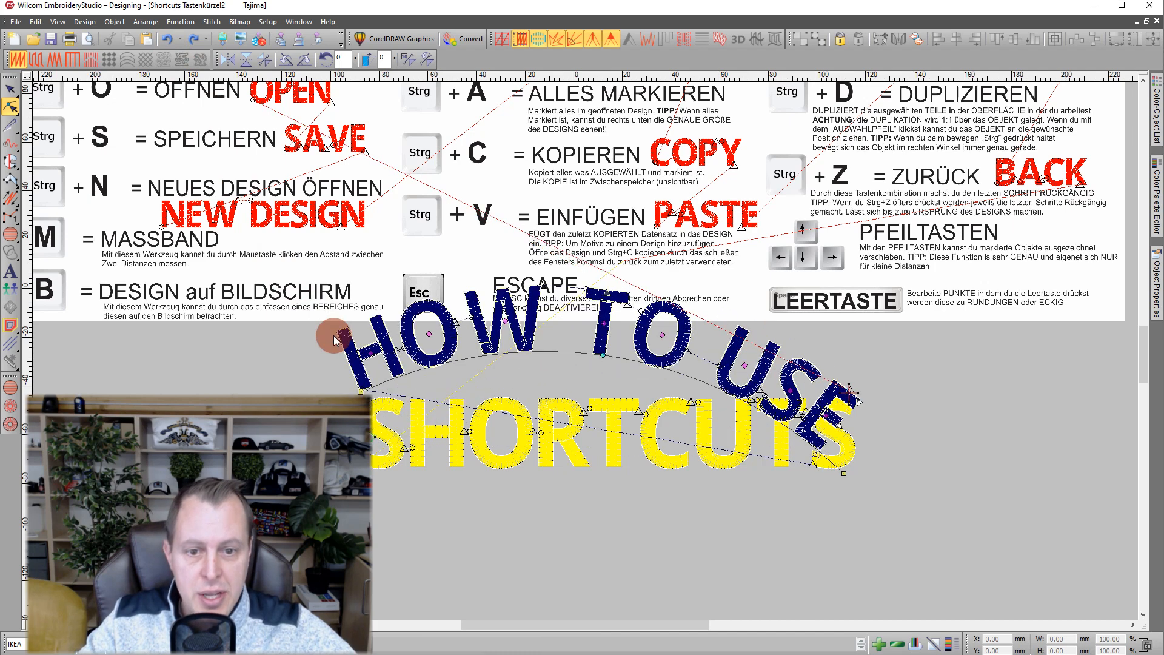
key("ctrl+z")
key("ctrl+z")
key("ctrl+z")
key("ctrl+z")
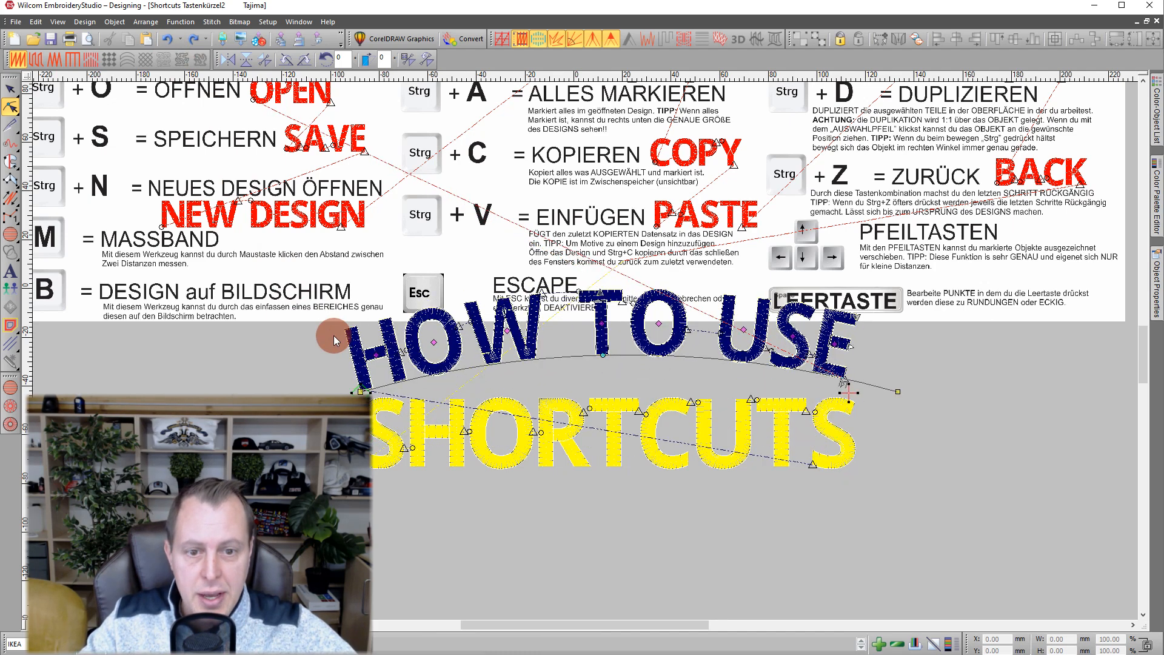
key("ctrl+z")
key("ctrl+z")
key("ctrl+z")
key("ctrl+z")
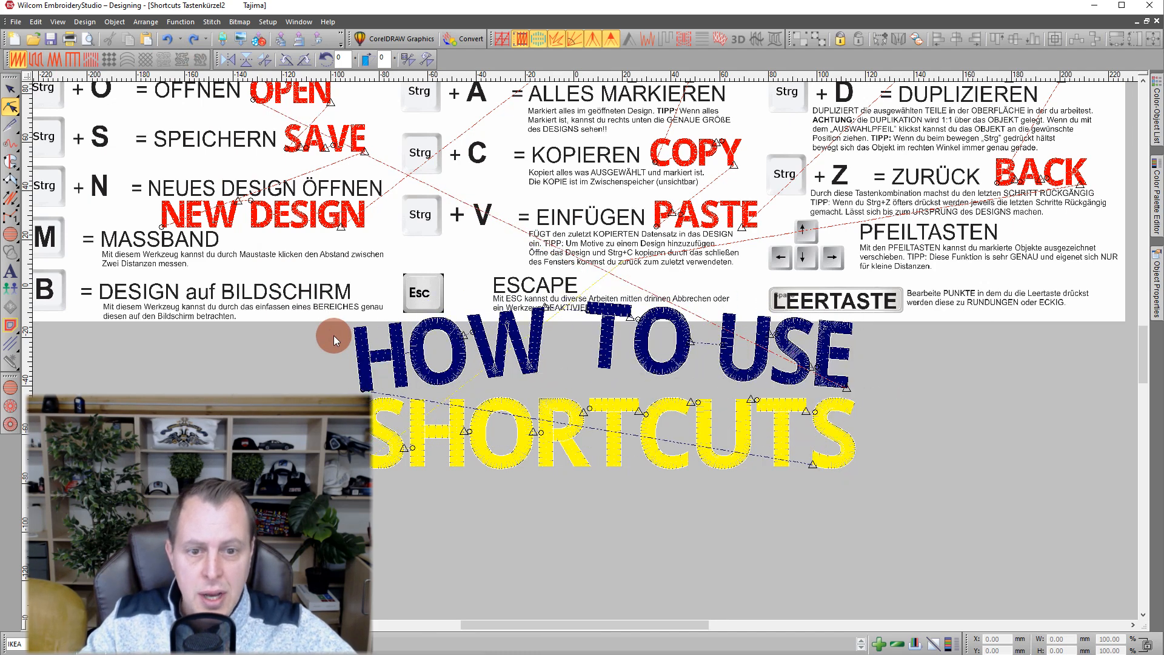
key("ctrl+z")
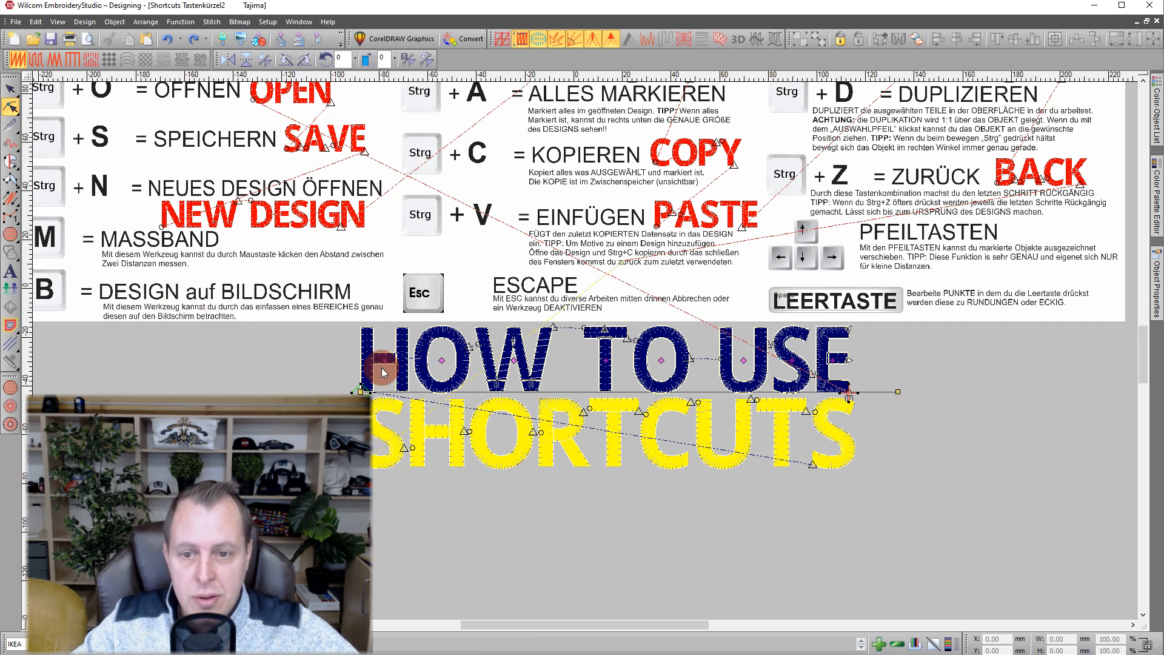
scroll(635, 307, "up", 2)
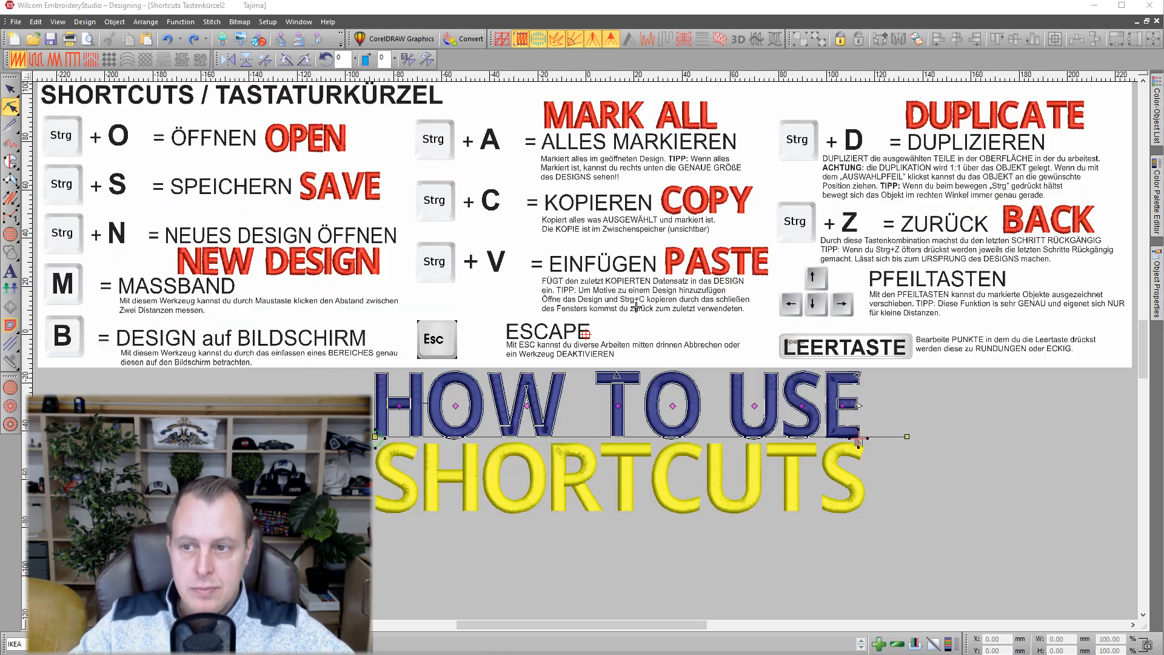